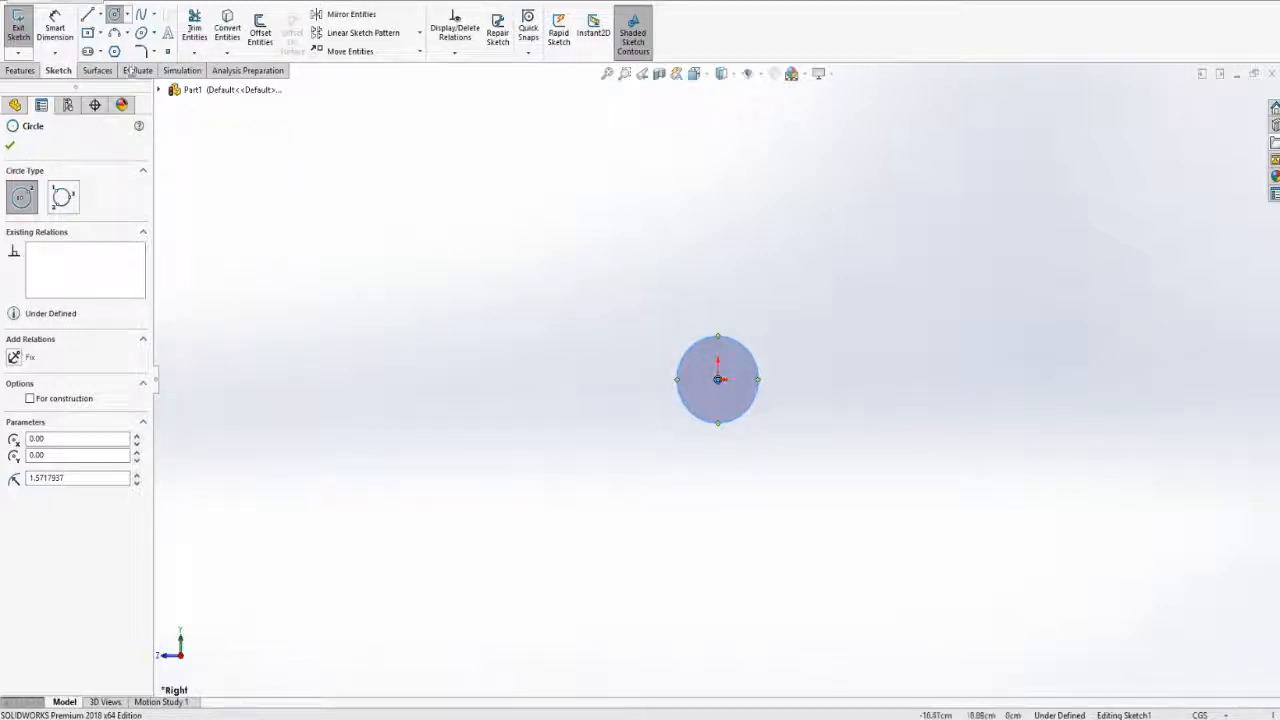
Dimension the circle's diameter to 10 cm and exit the sketch
left_click(58, 30)
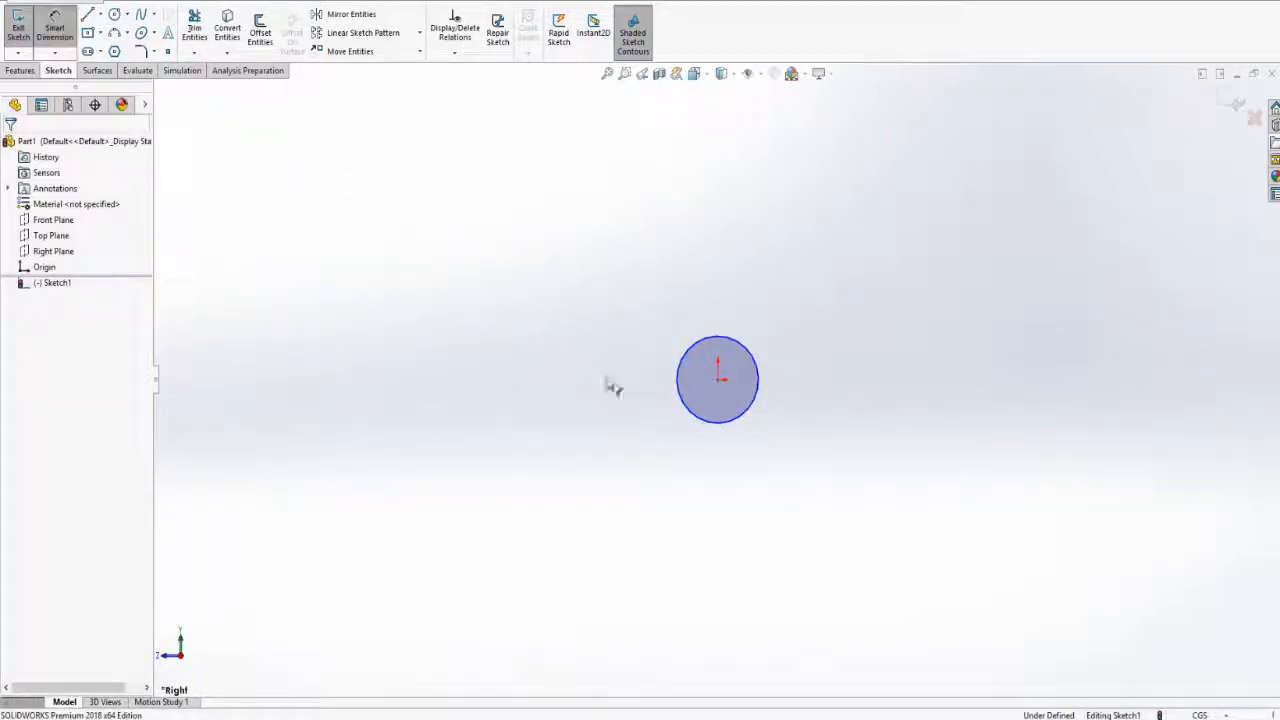
left_click(692, 418)
left_click(625, 452)
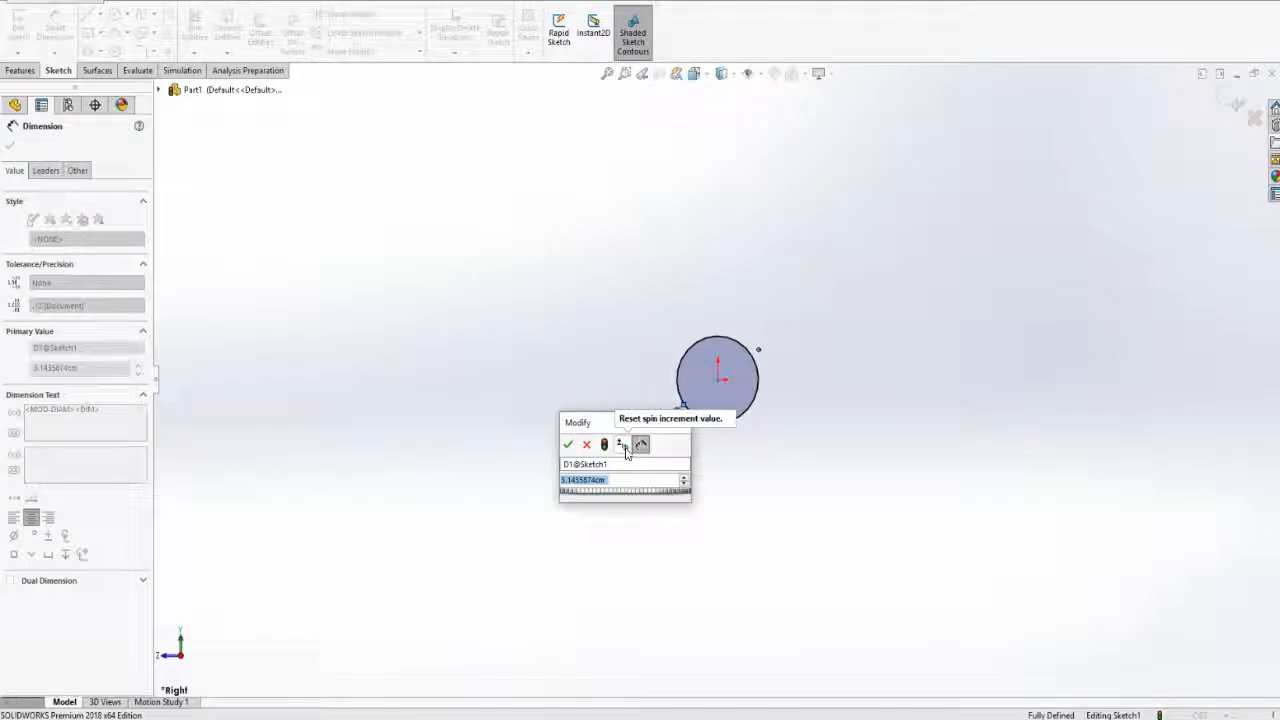
type("10")
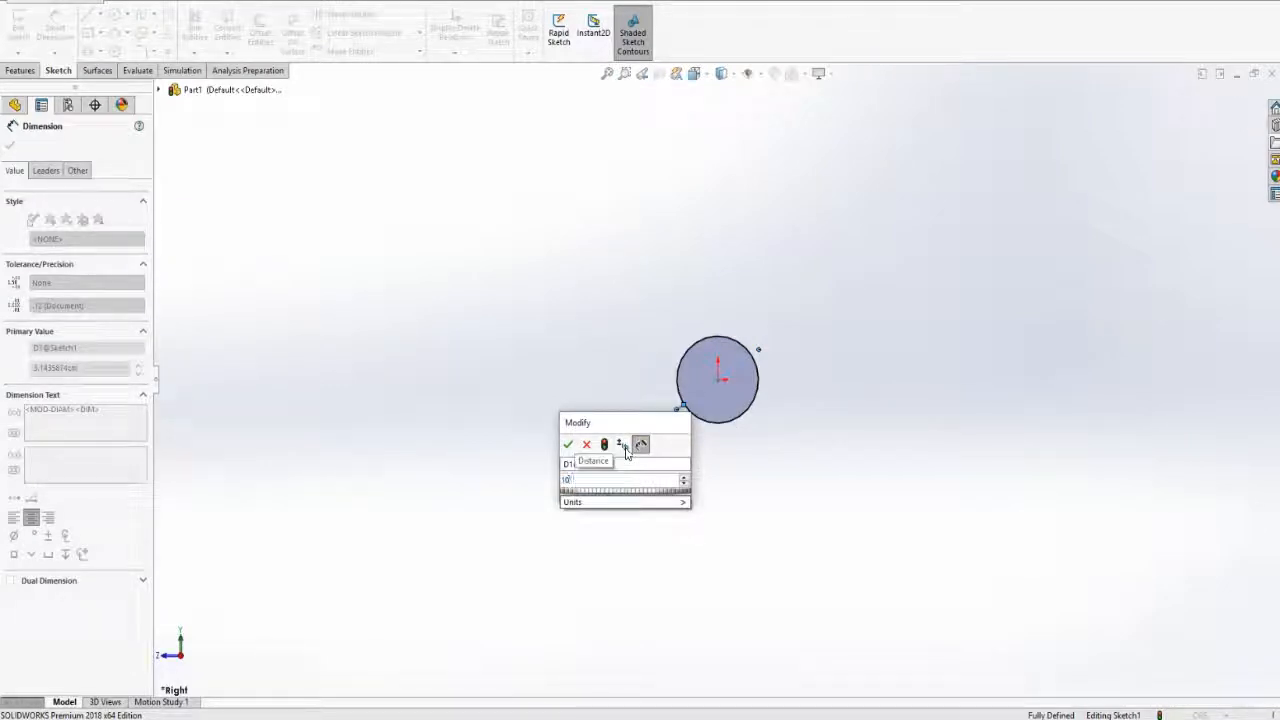
key("Return")
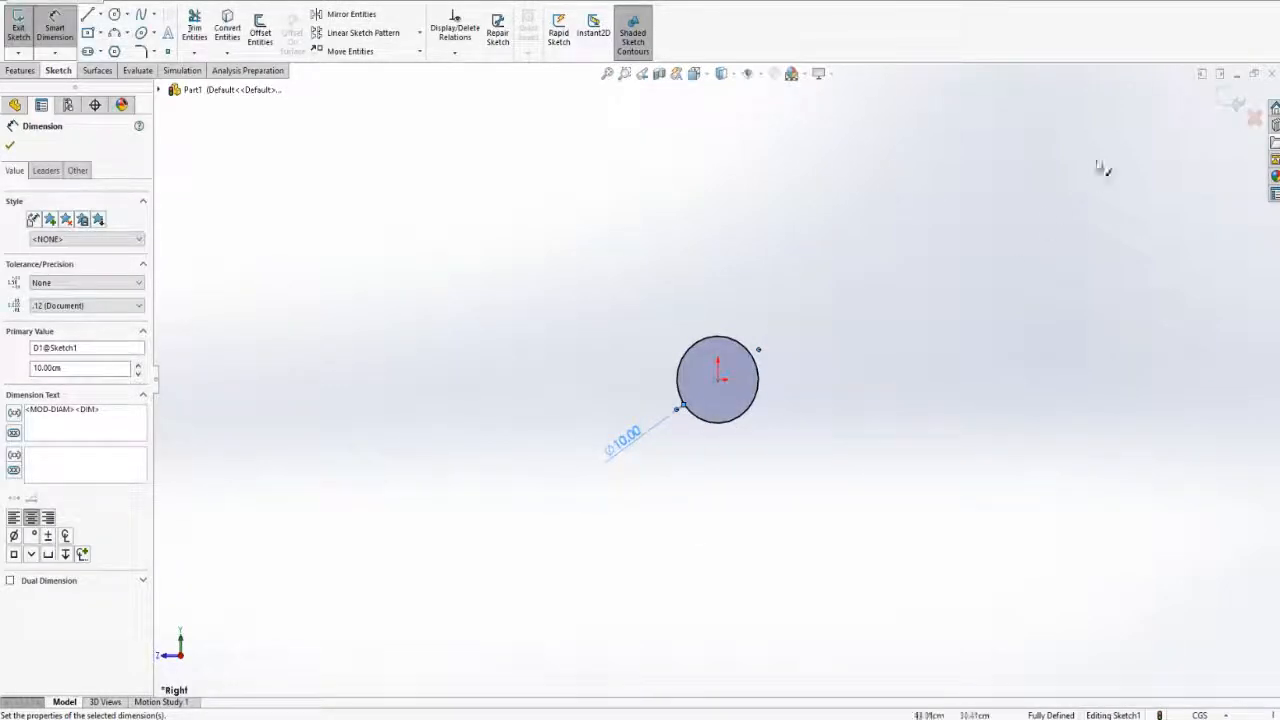
left_click(1233, 100)
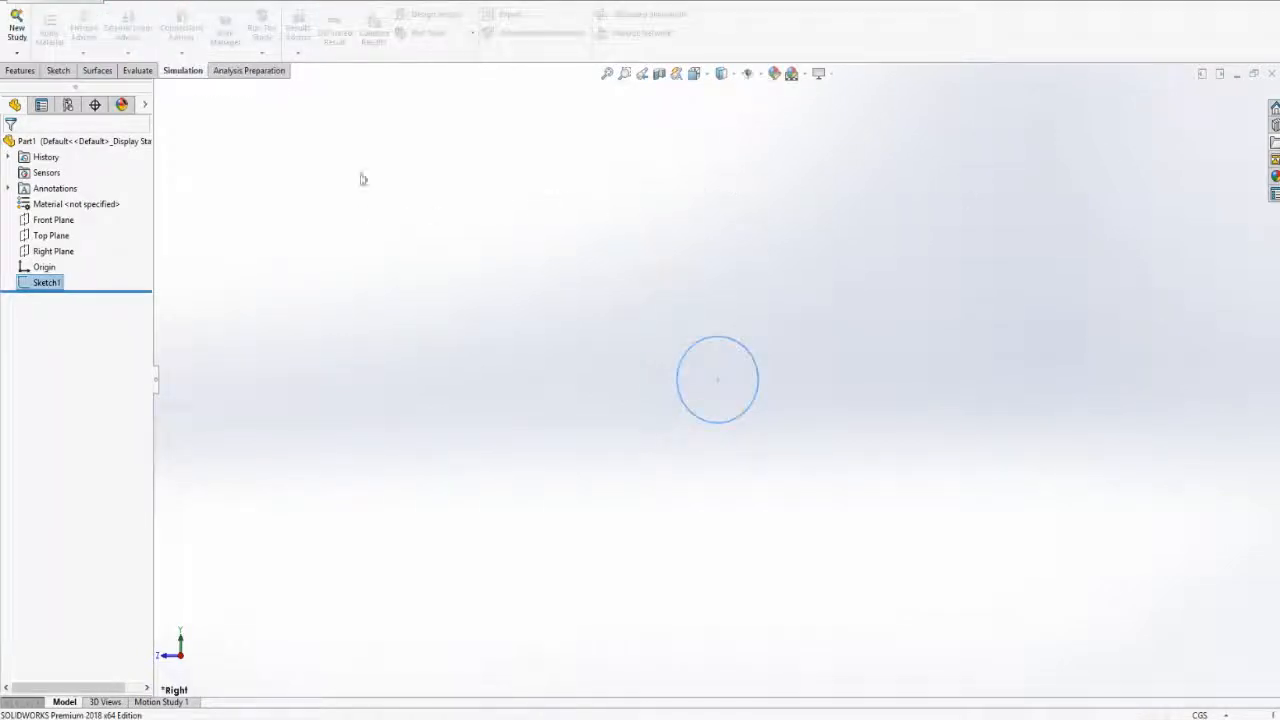
Extrude the circle sketch as a blind boss 900 cm deep
left_click(20, 70)
left_click(24, 30)
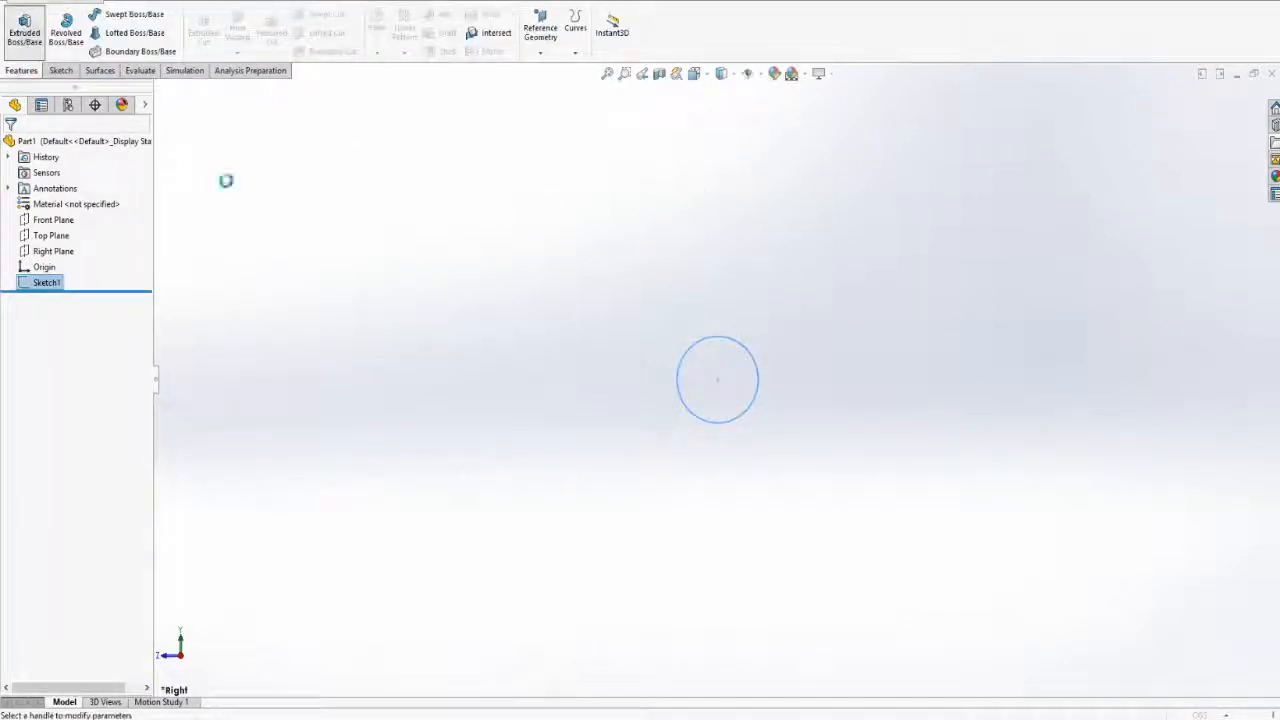
type("500")
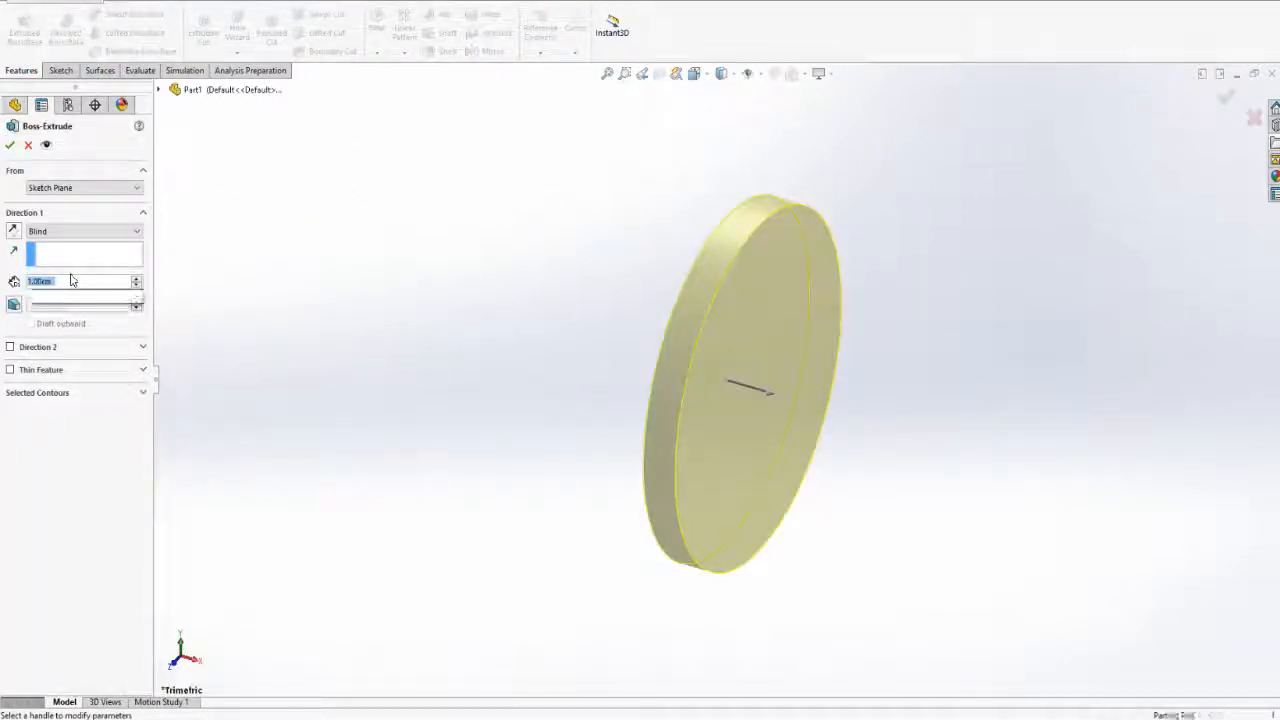
key("Return")
scroll(722, 394, "up", 20)
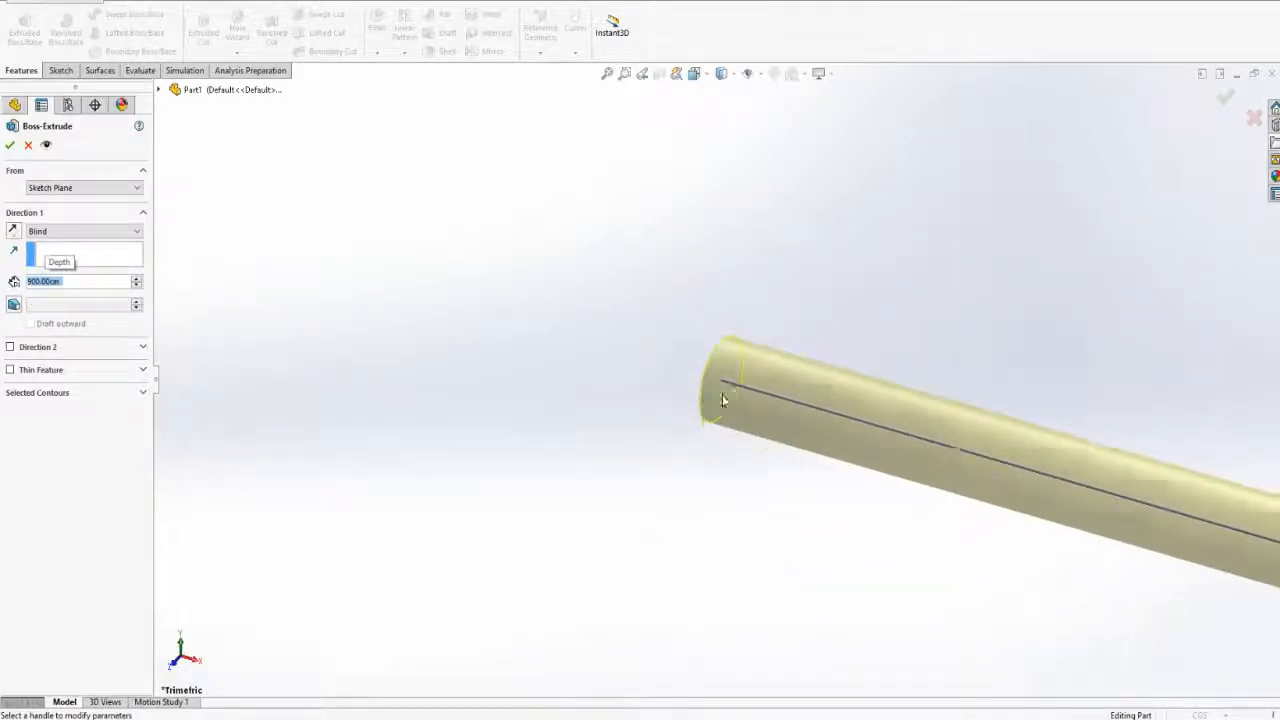
scroll(1031, 455, "down", 4)
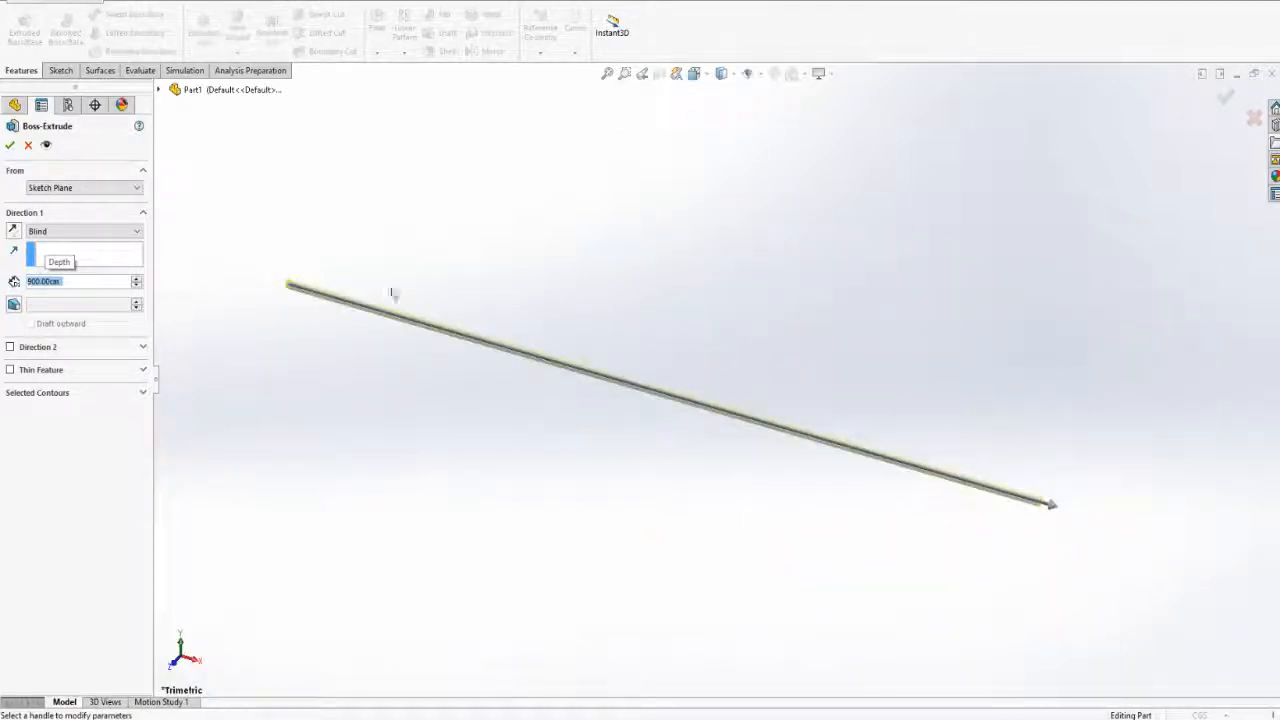
left_click(10, 145)
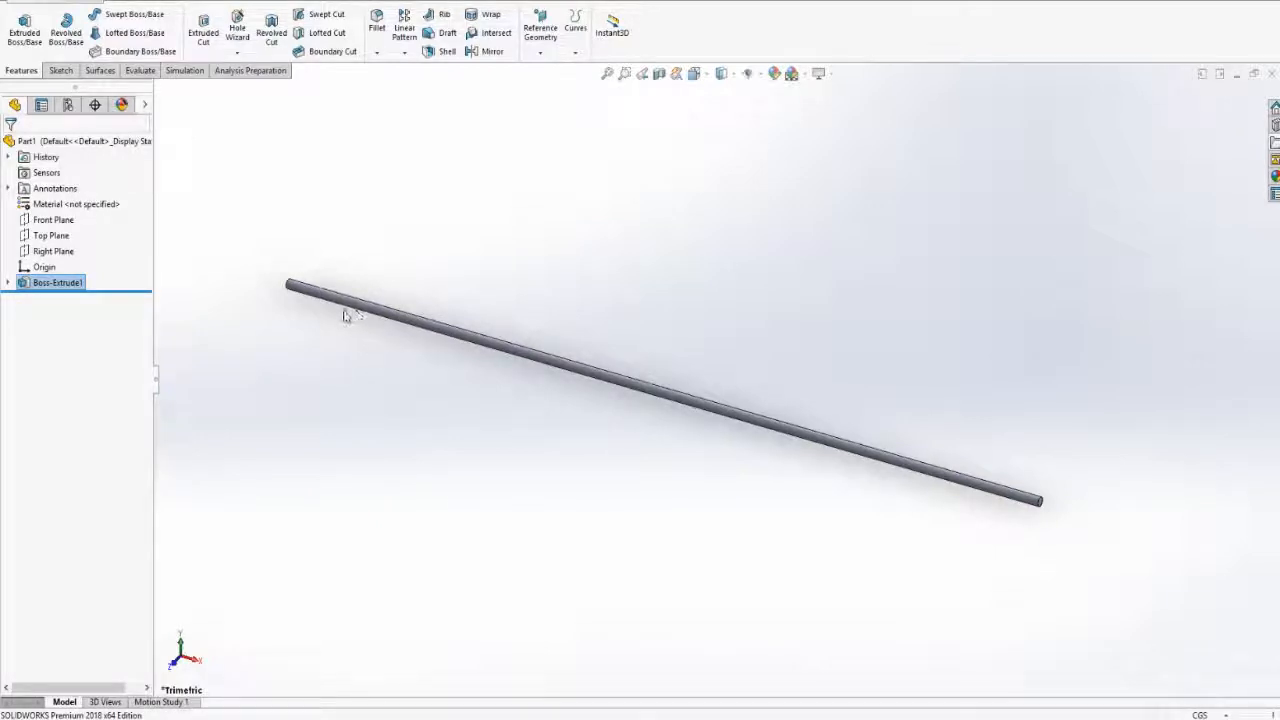
Create a new static simulation study named Static 1
left_click(171, 74)
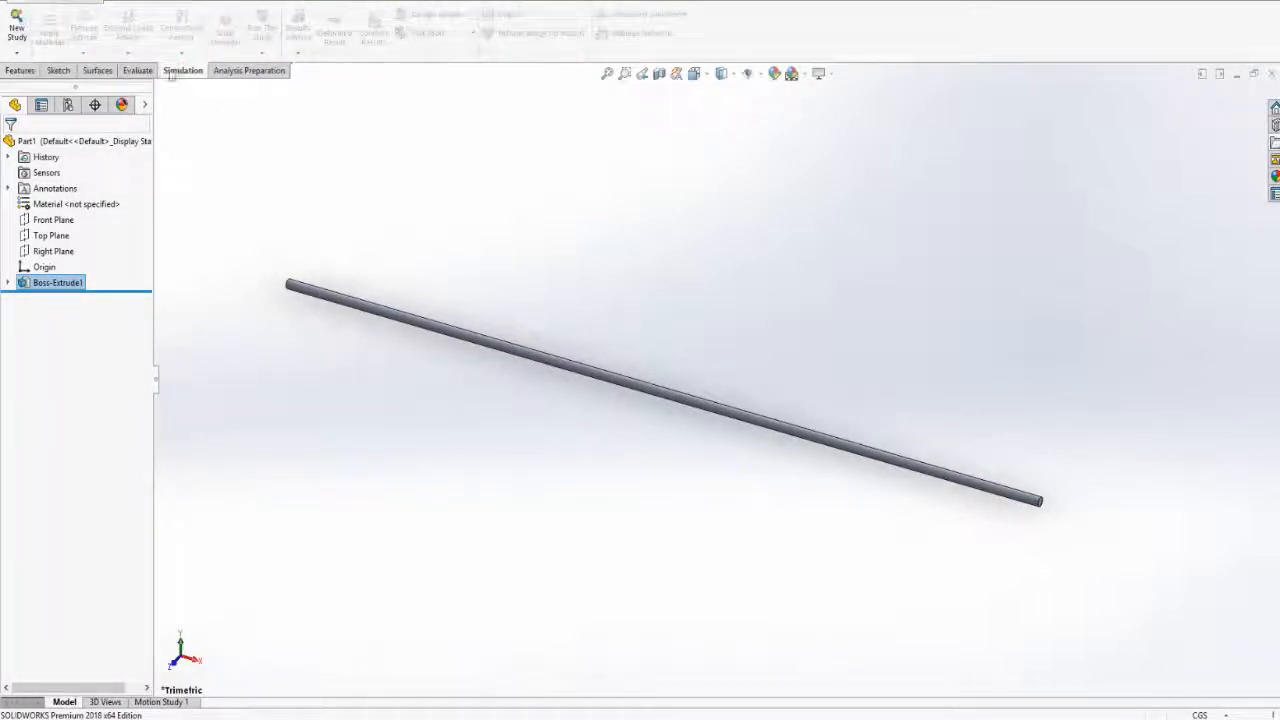
left_click(17, 28)
left_click(15, 289)
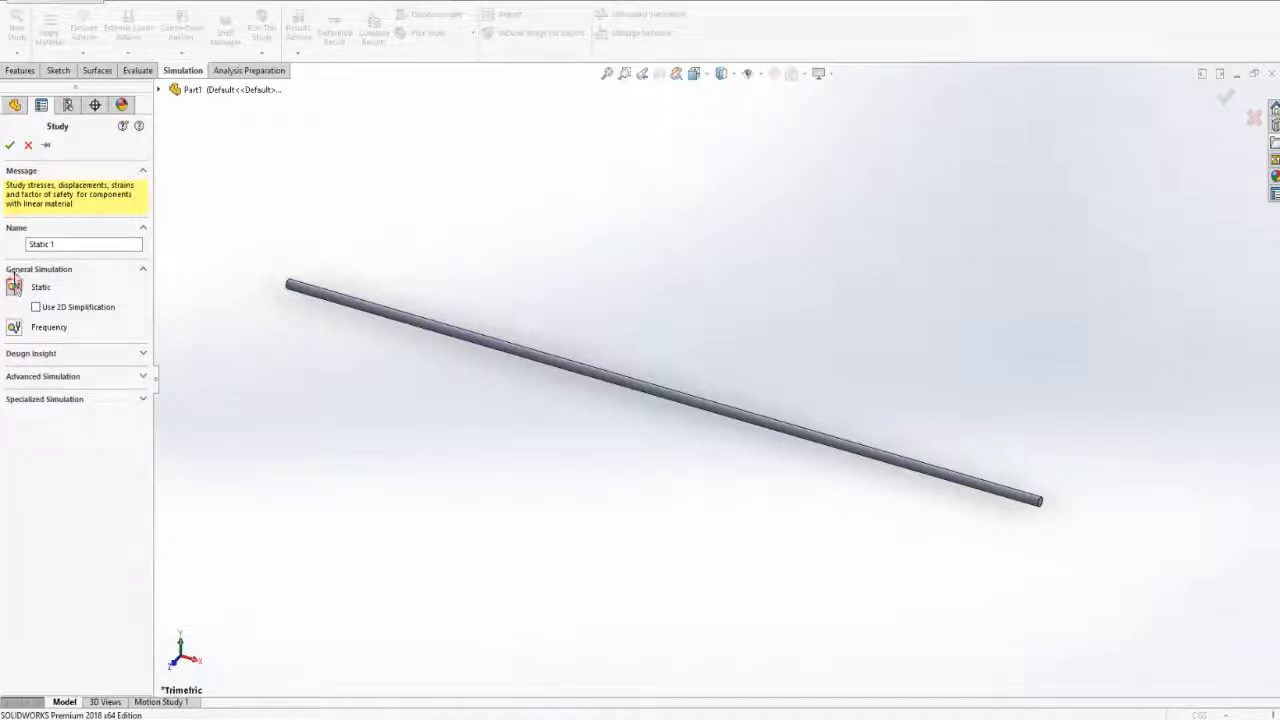
left_click(10, 145)
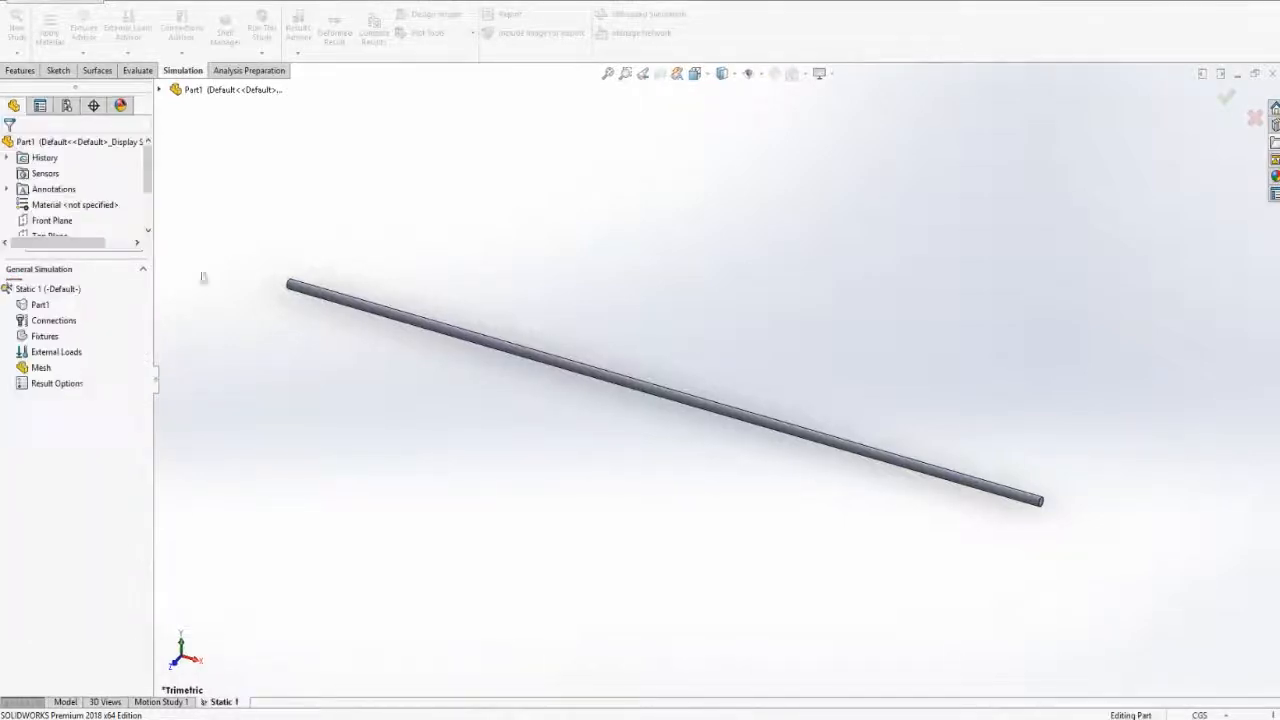
Assign Alloy Steel to the part in the study and treat the part as a beam
right_click(32, 304)
left_click(55, 313)
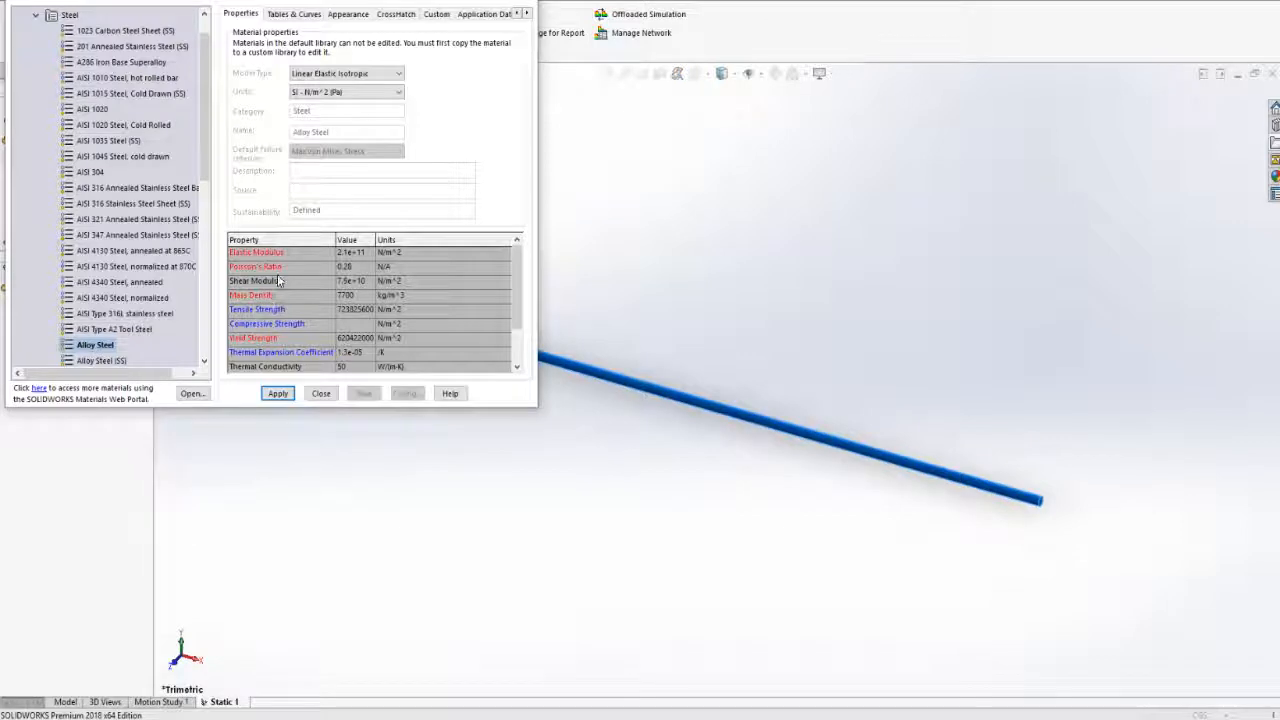
left_click(280, 395)
left_click(322, 395)
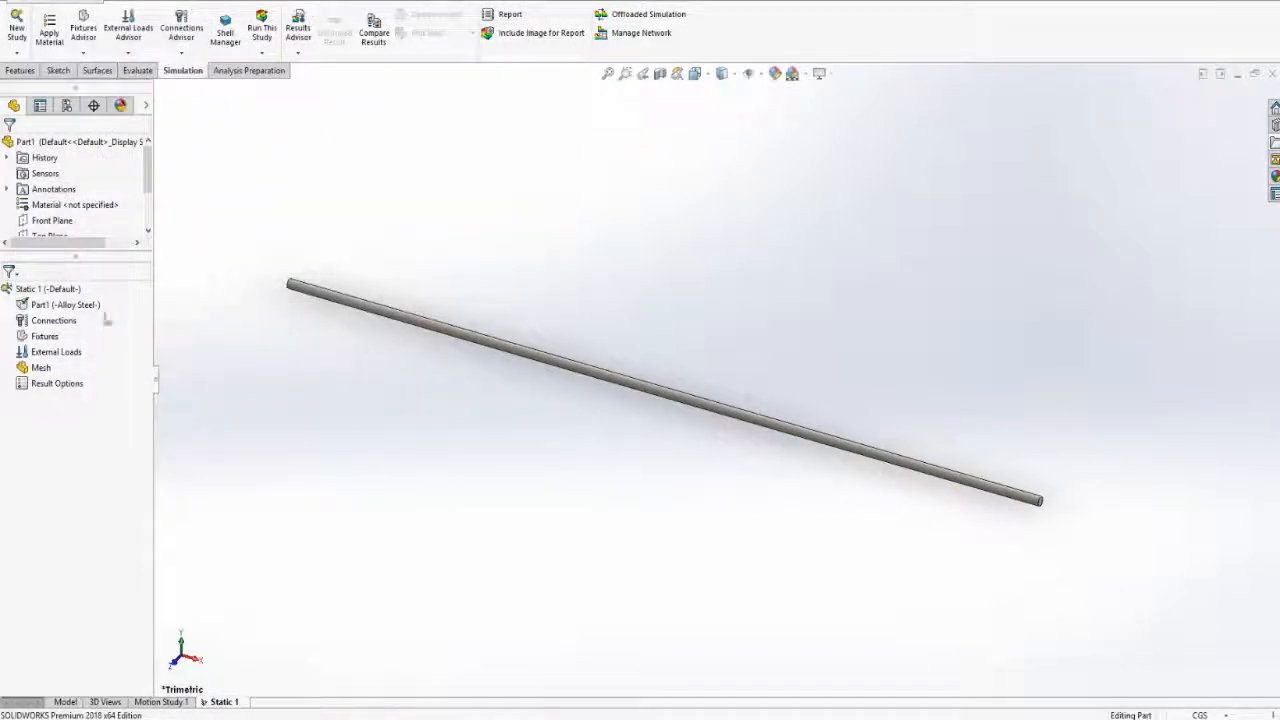
right_click(44, 305)
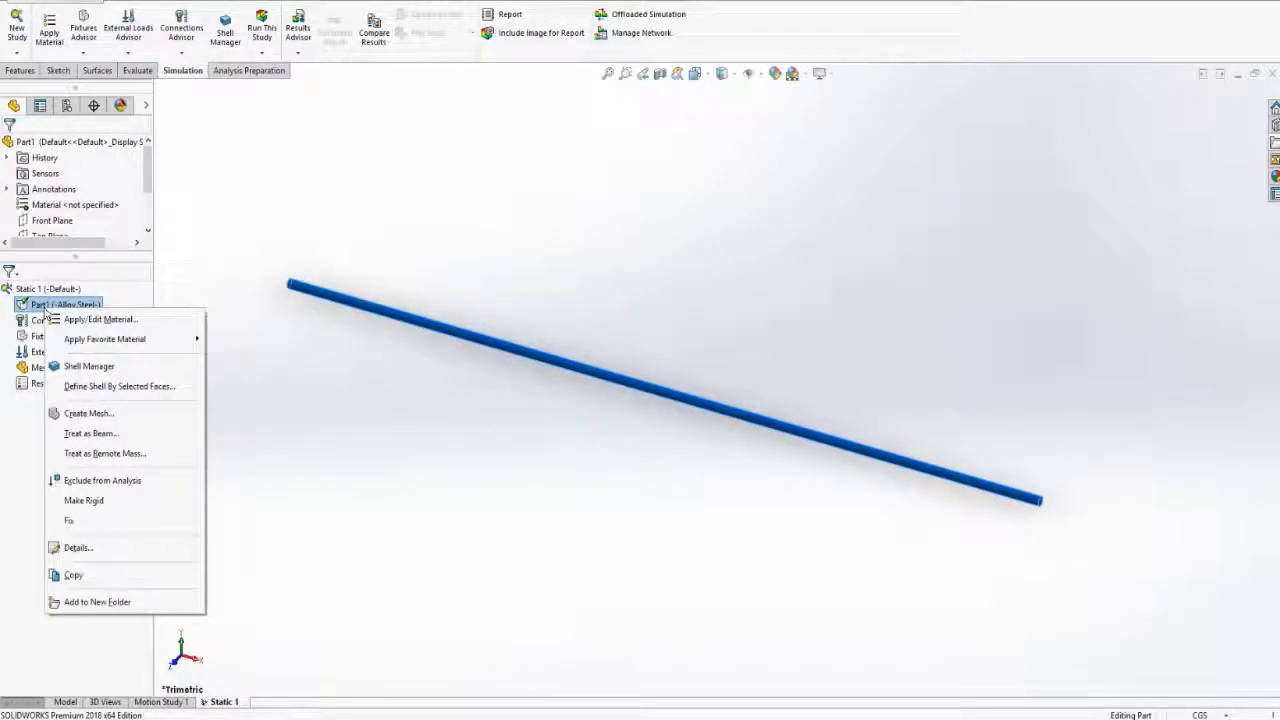
left_click(95, 436)
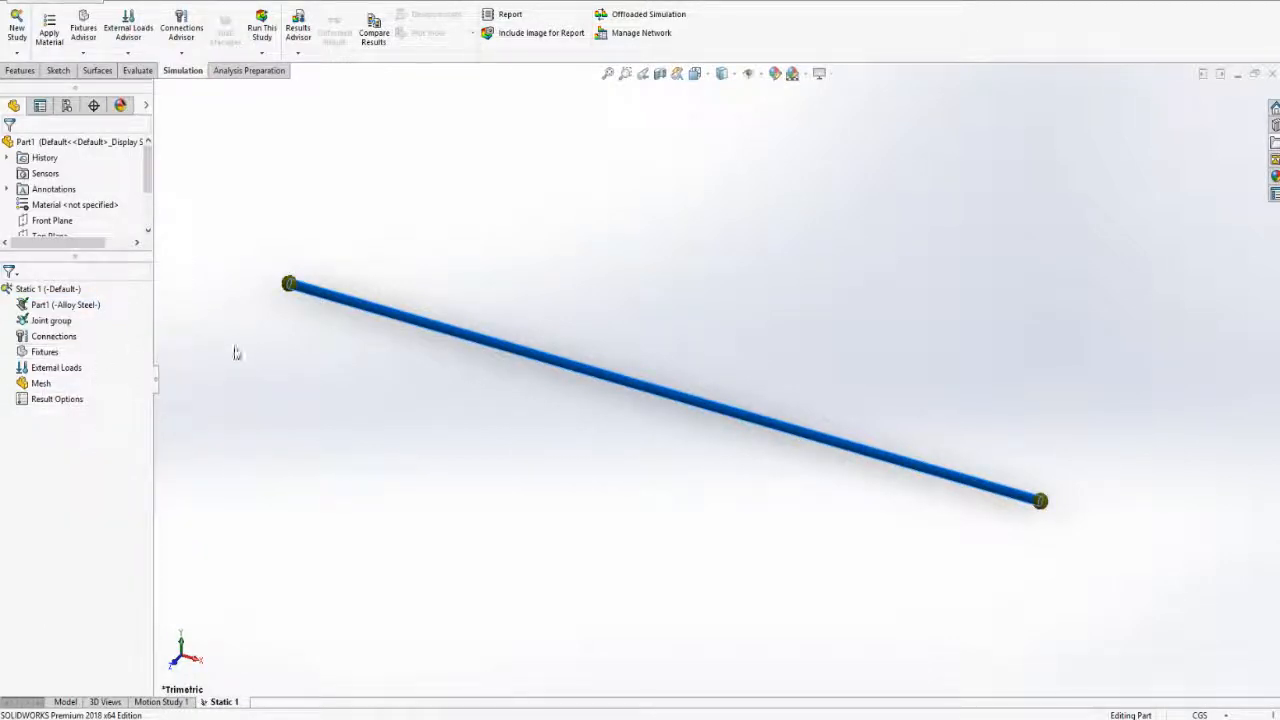
Add a fixed geometry fixture to the joint at the beam's origin end
middle_click_drag(269, 381, 309, 536)
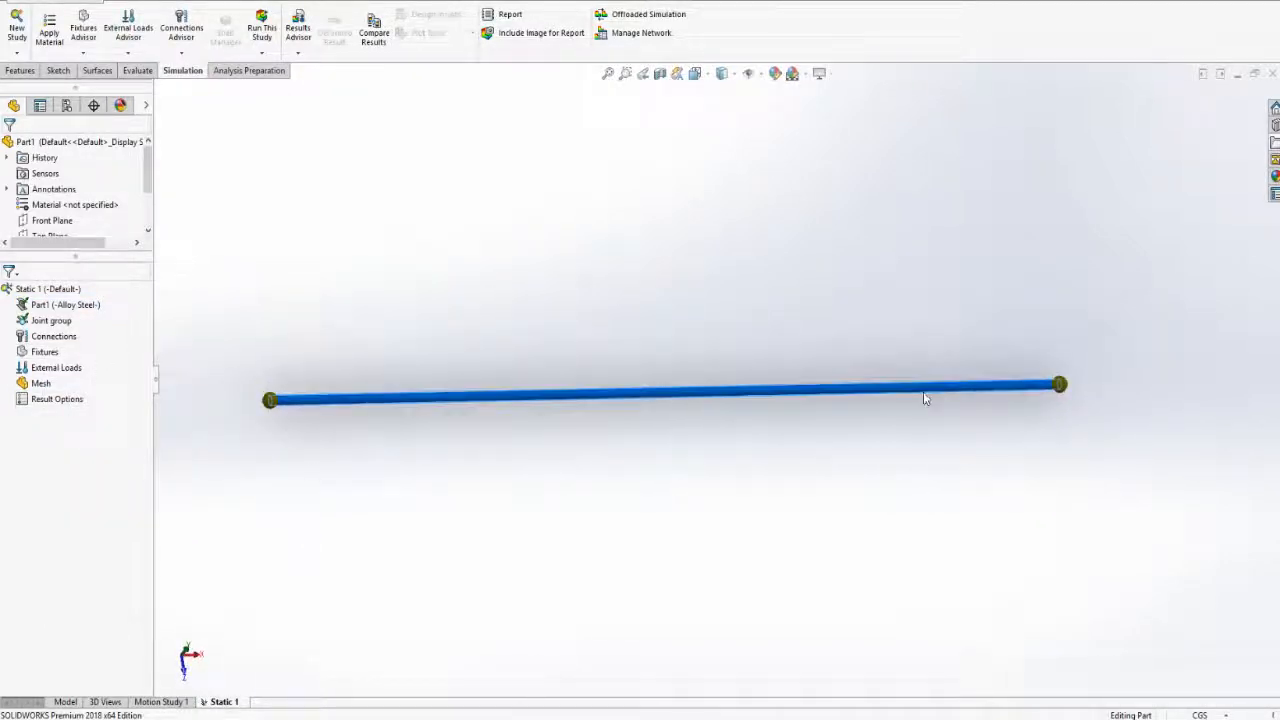
right_click(44, 354)
left_click(91, 394)
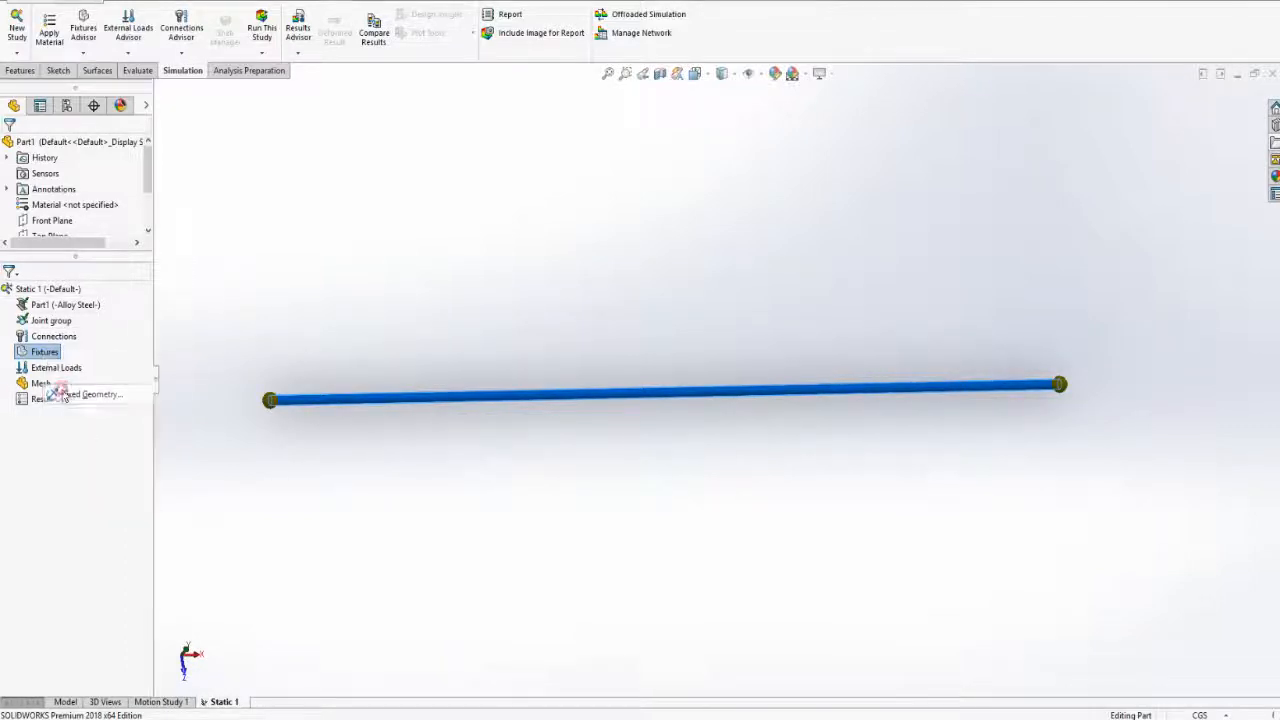
left_click(268, 399)
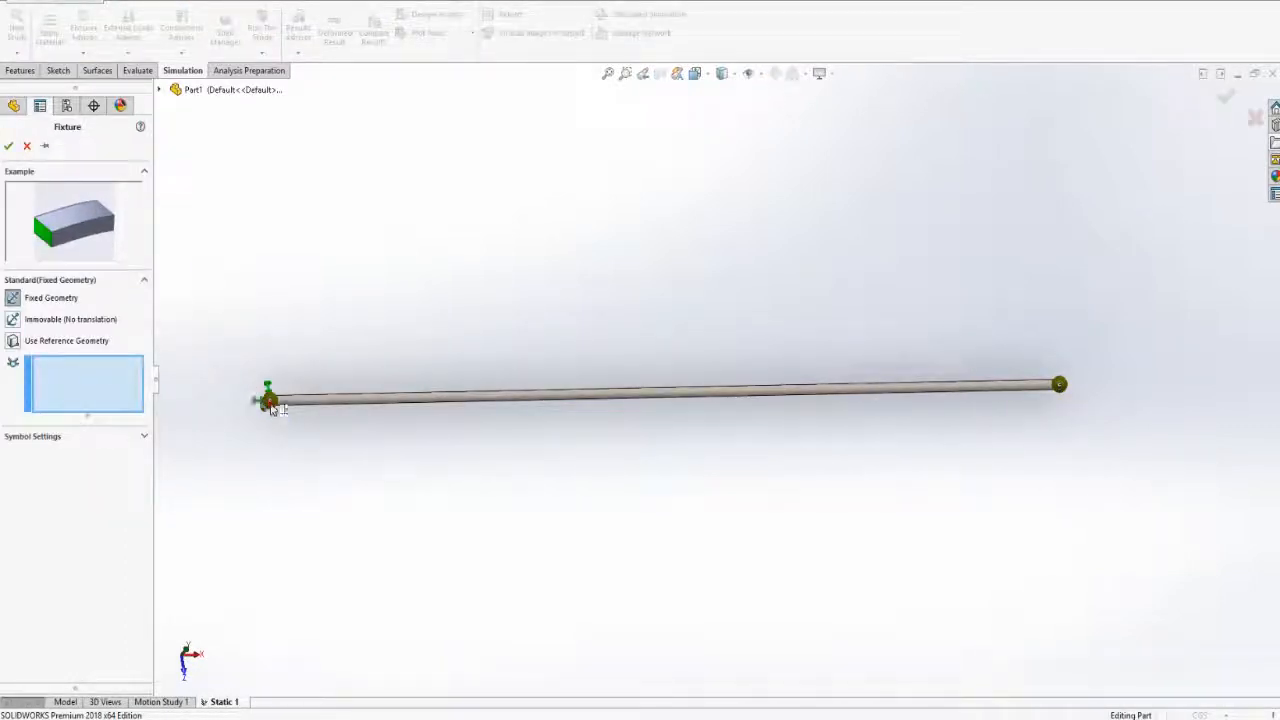
left_click(8, 145)
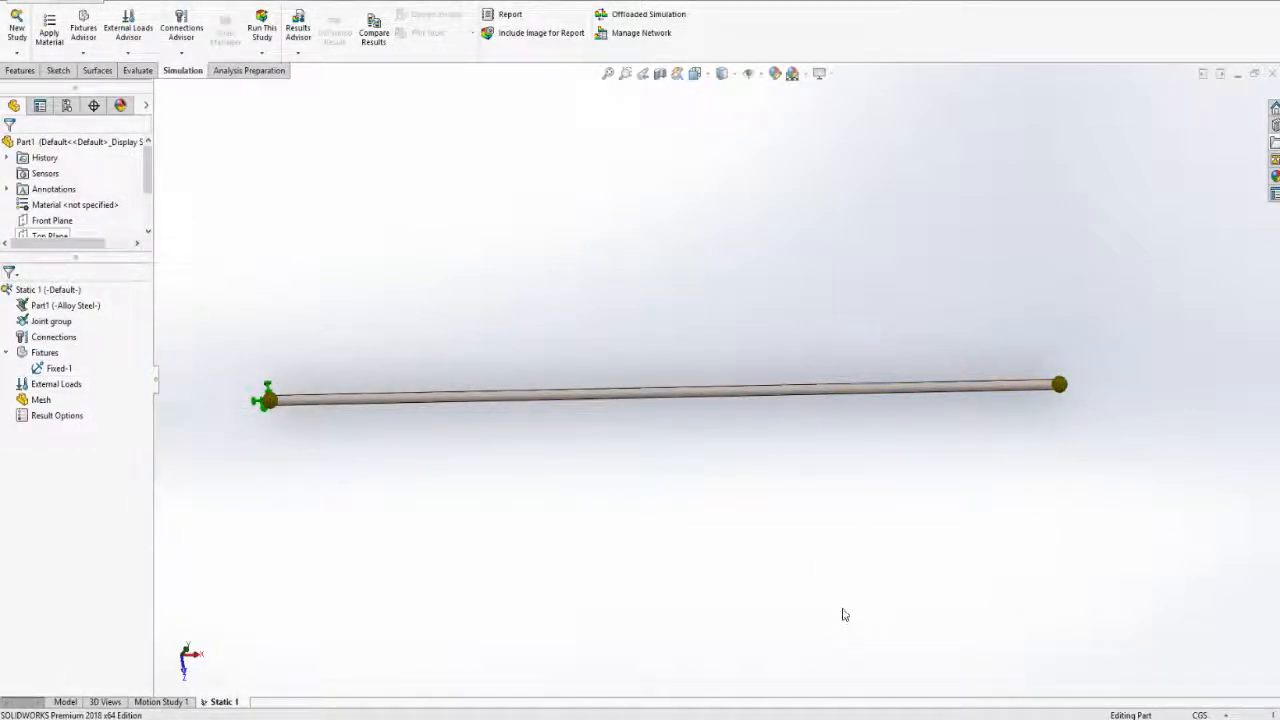
key("alt+Tab")
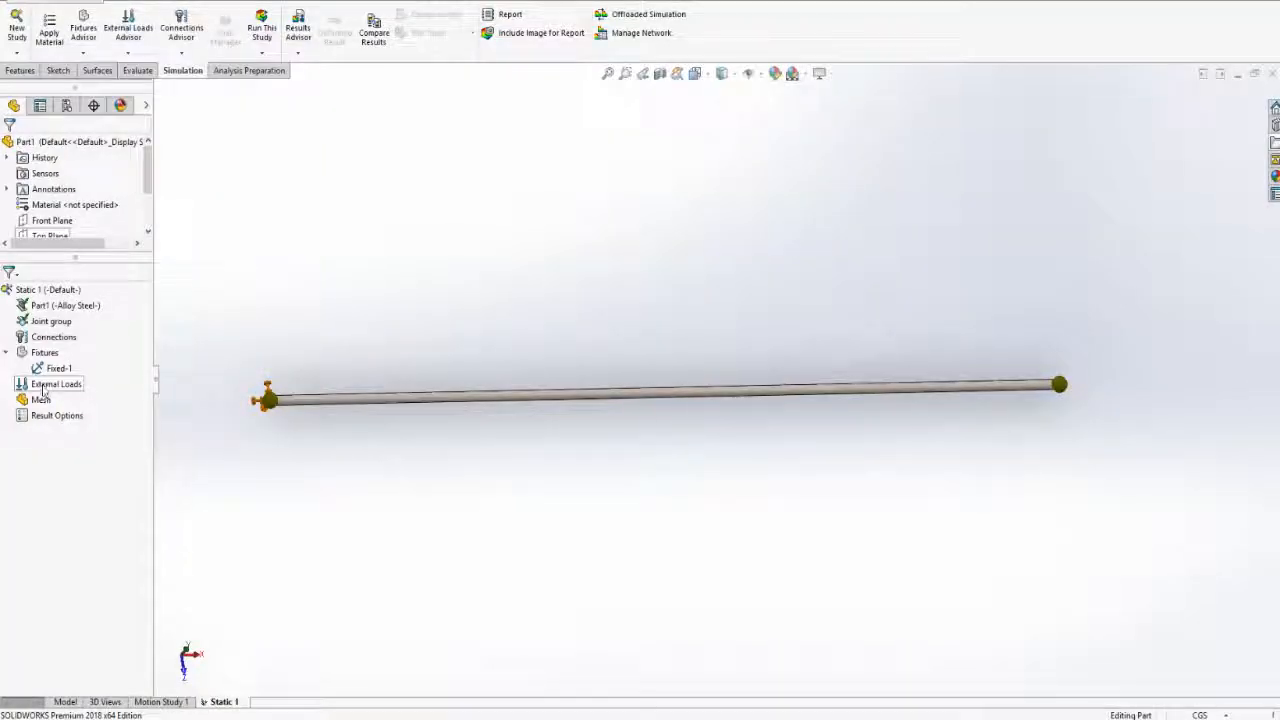
Start an external force load on the whole beam, using the Top Plane as the direction reference
right_click(44, 390)
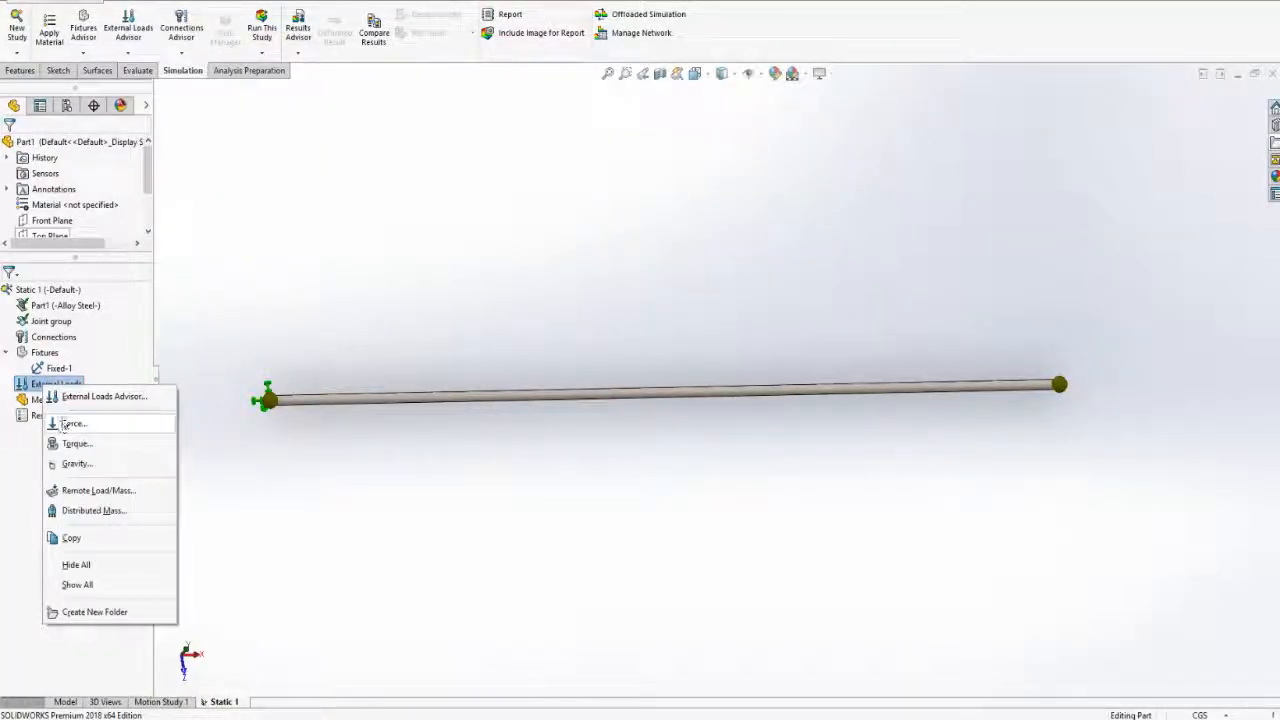
left_click(65, 424)
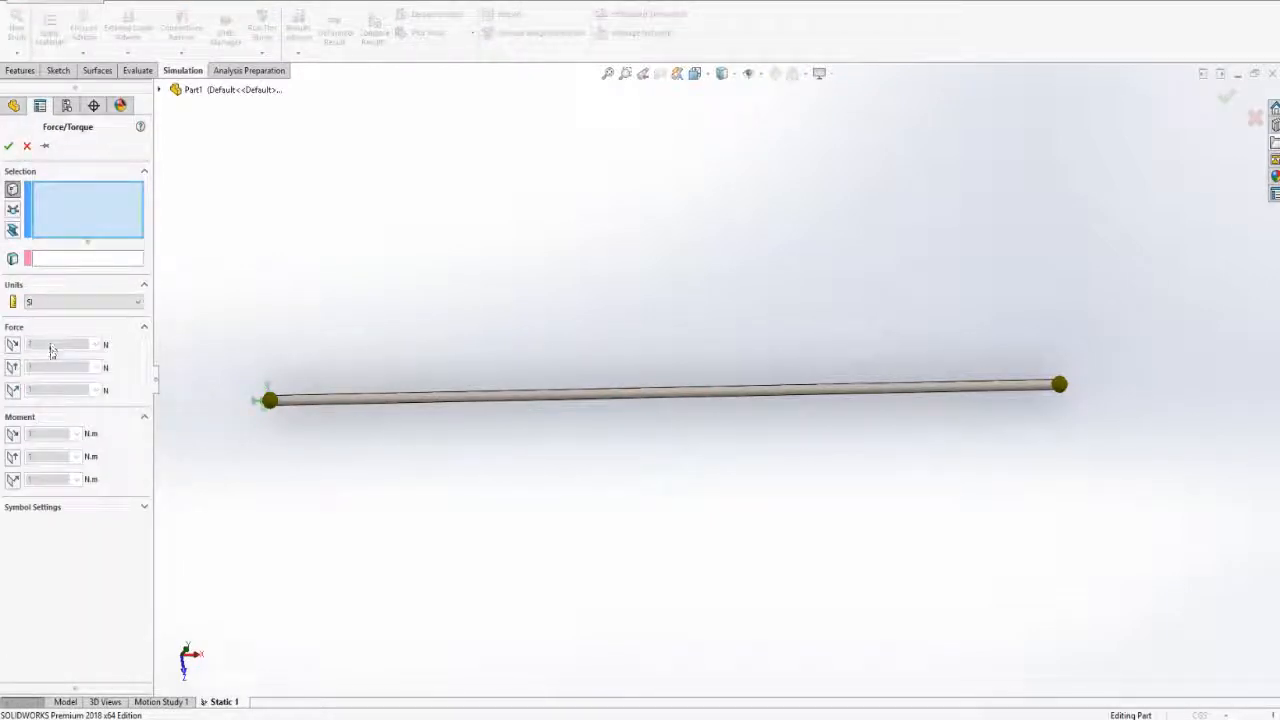
left_click(12, 231)
left_click(466, 403)
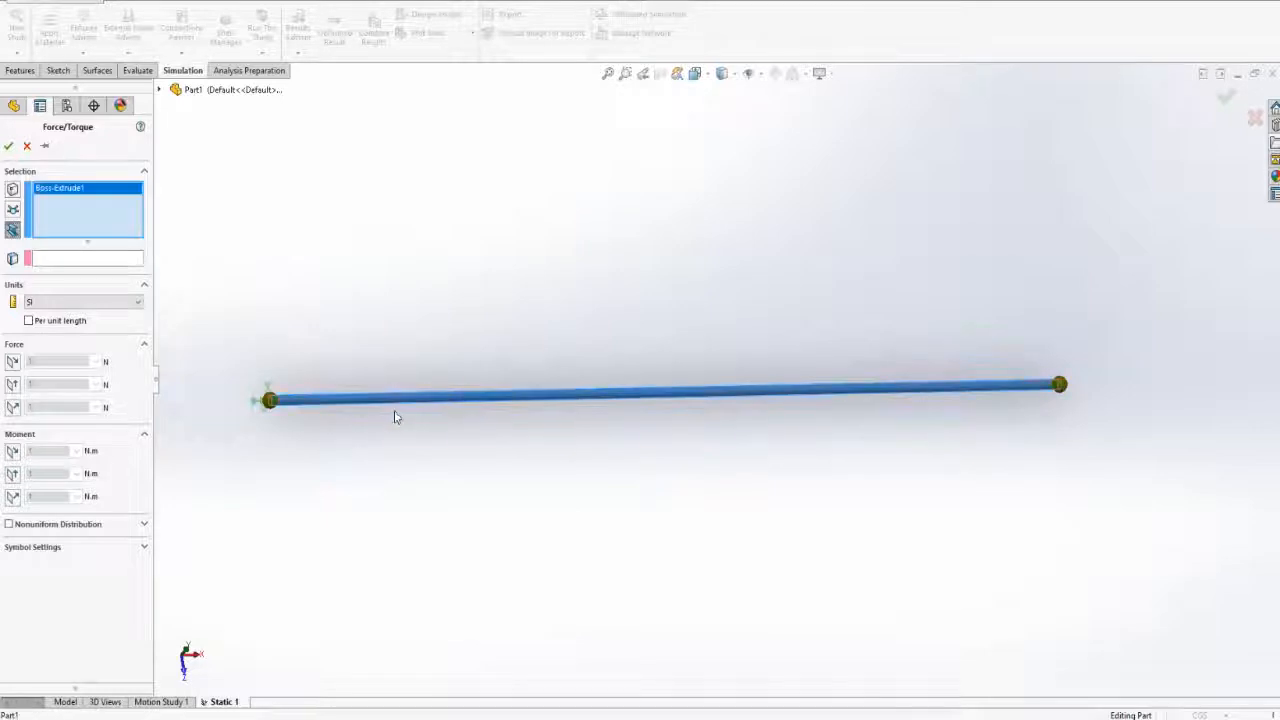
left_click(108, 260)
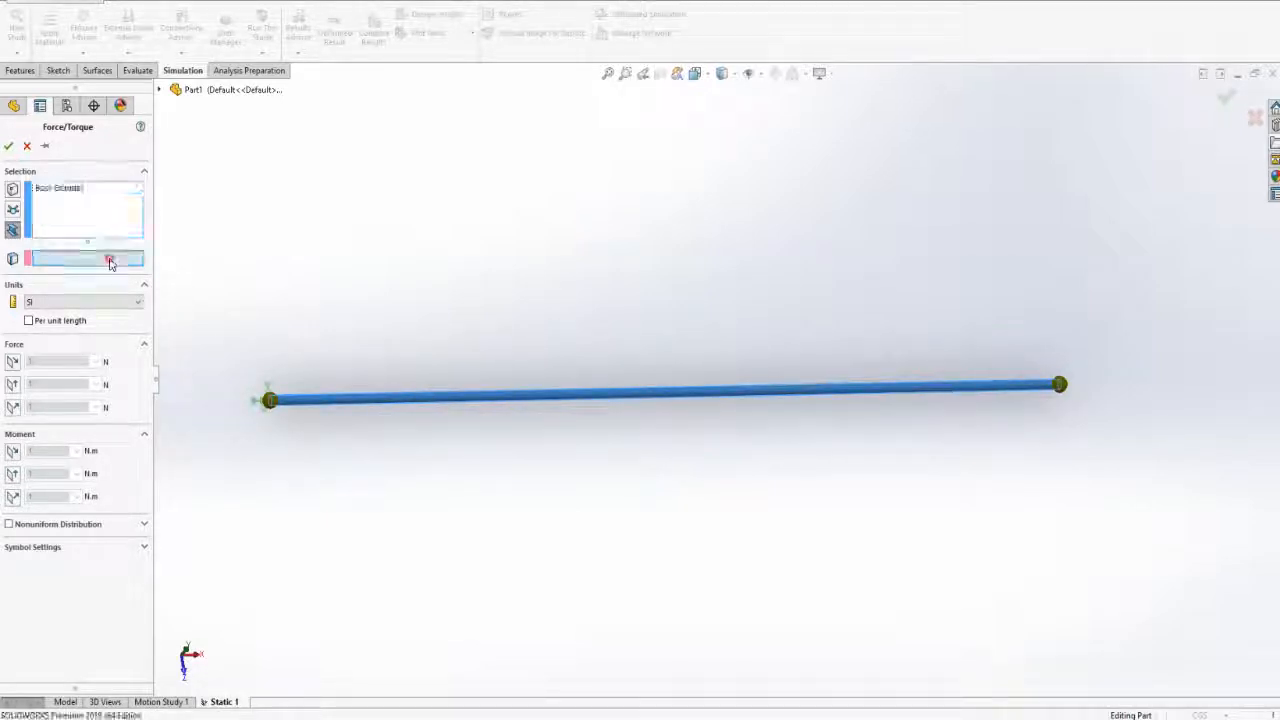
left_click(160, 90)
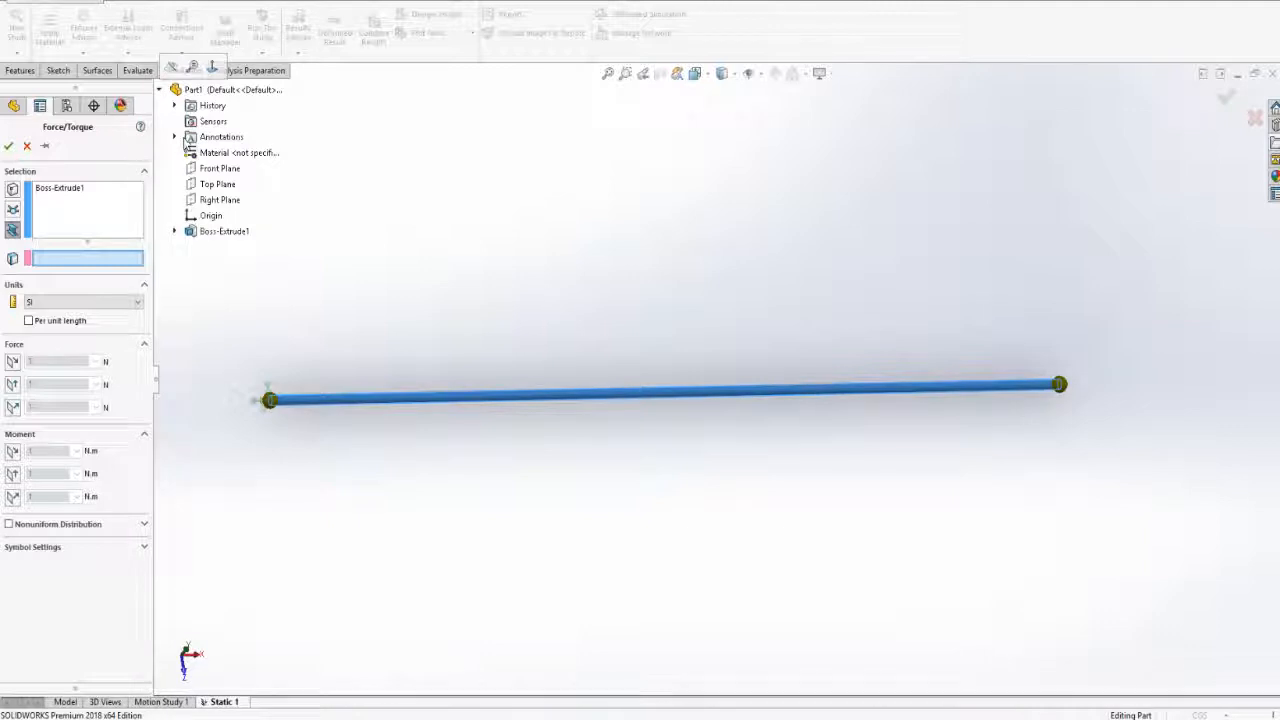
left_click(216, 186)
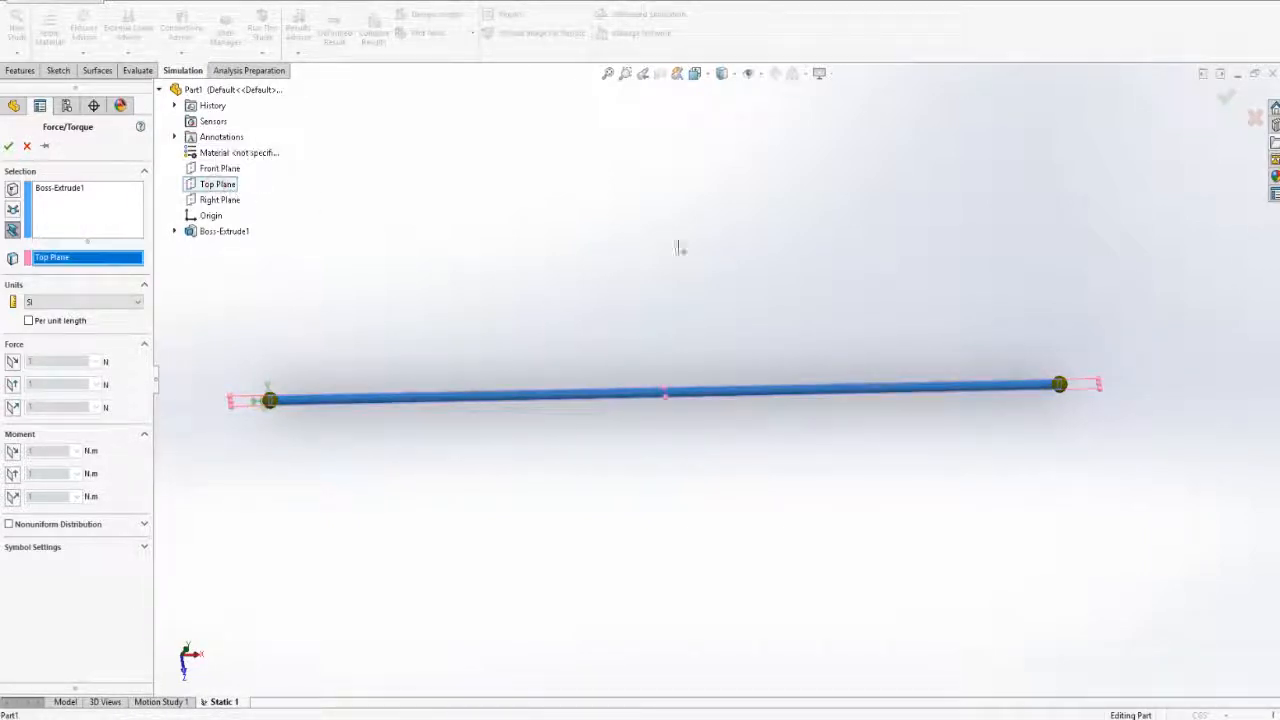
Make the force act normal to the reference plane with a nonuniform, table-driven load distribution defined by distance
middle_click_drag(1091, 466, 729, 465)
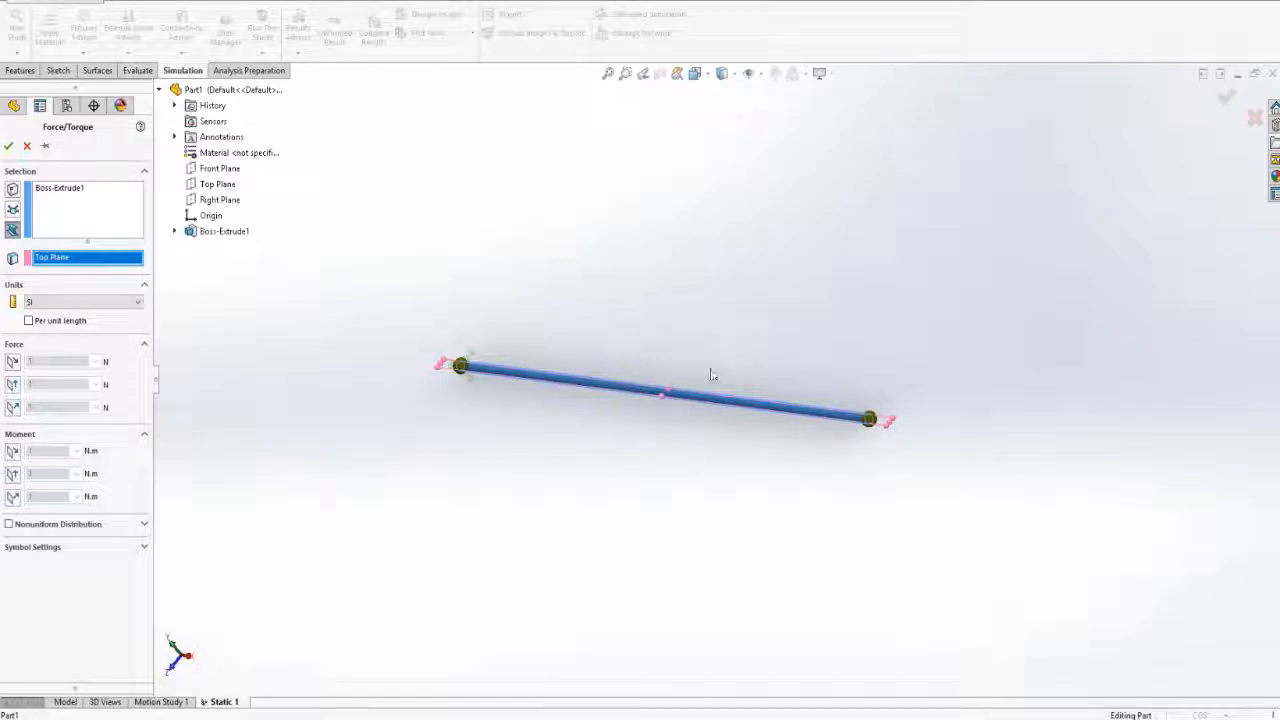
left_click(10, 527)
left_click(41, 541)
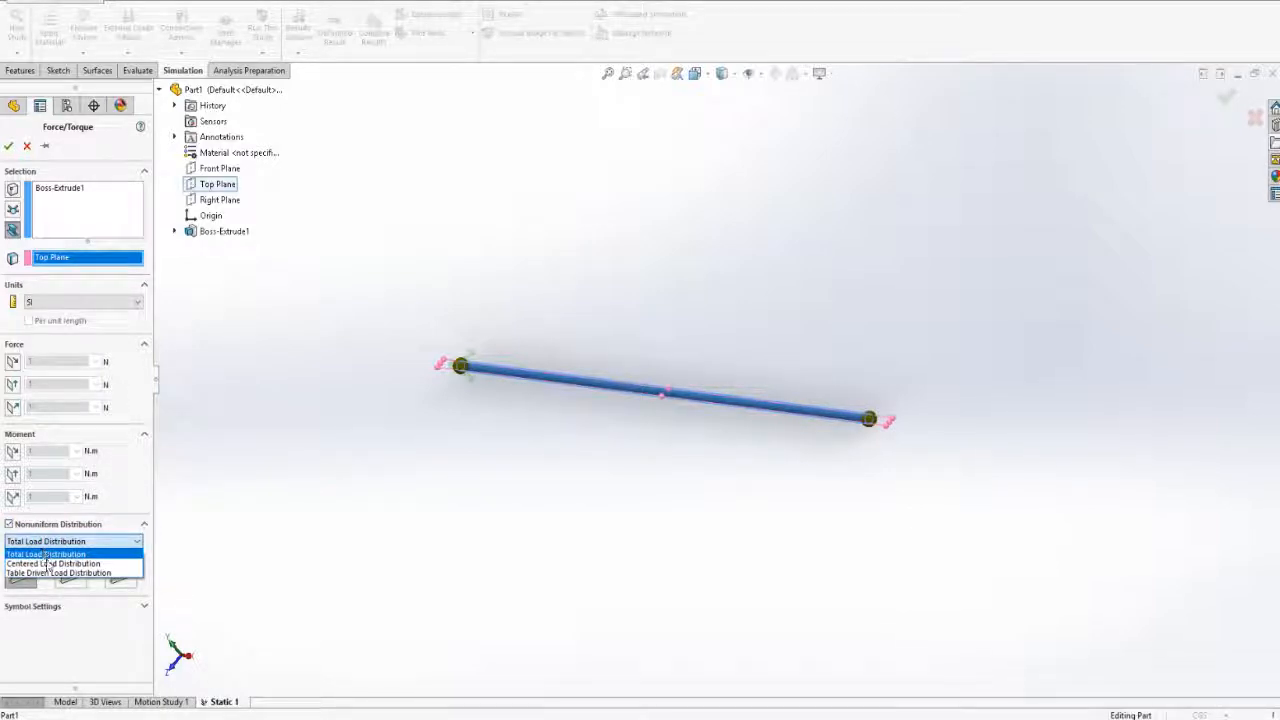
left_click(49, 573)
left_click(50, 563)
Define the load table with a force per unit length of -270 at distance 0 m and 0 at distance 9 m
left_click(50, 586)
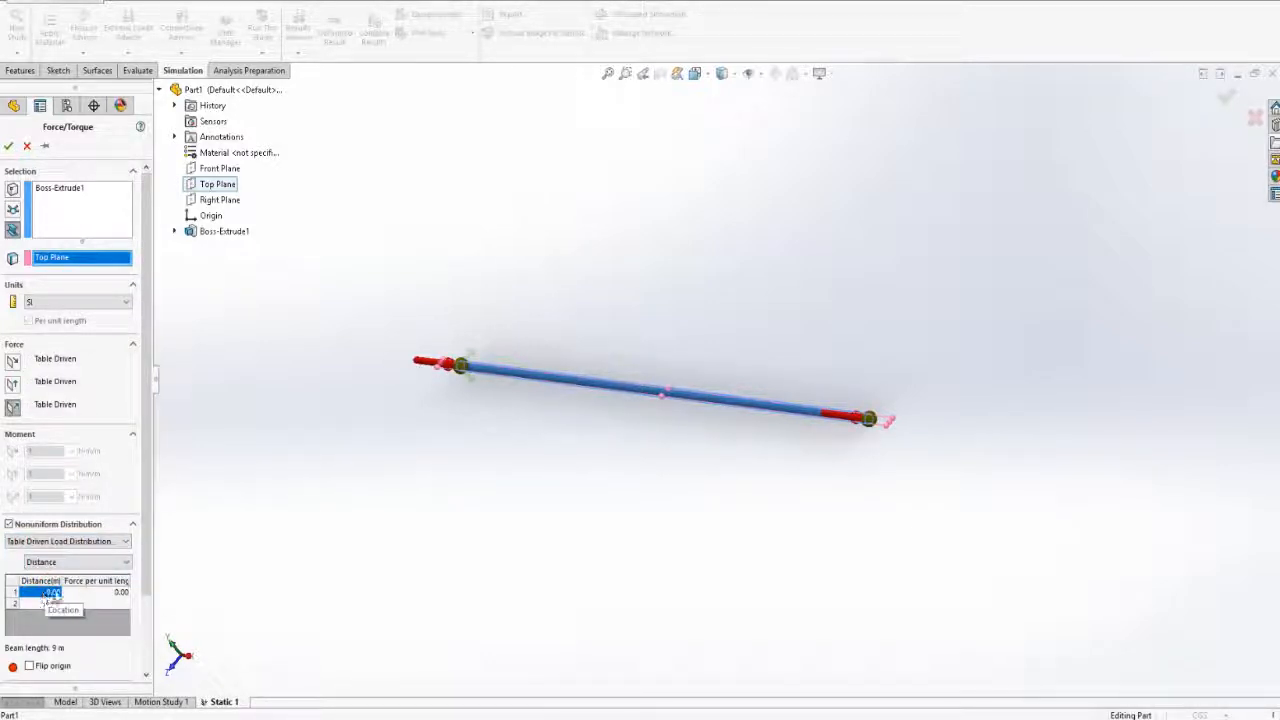
left_click(96, 593)
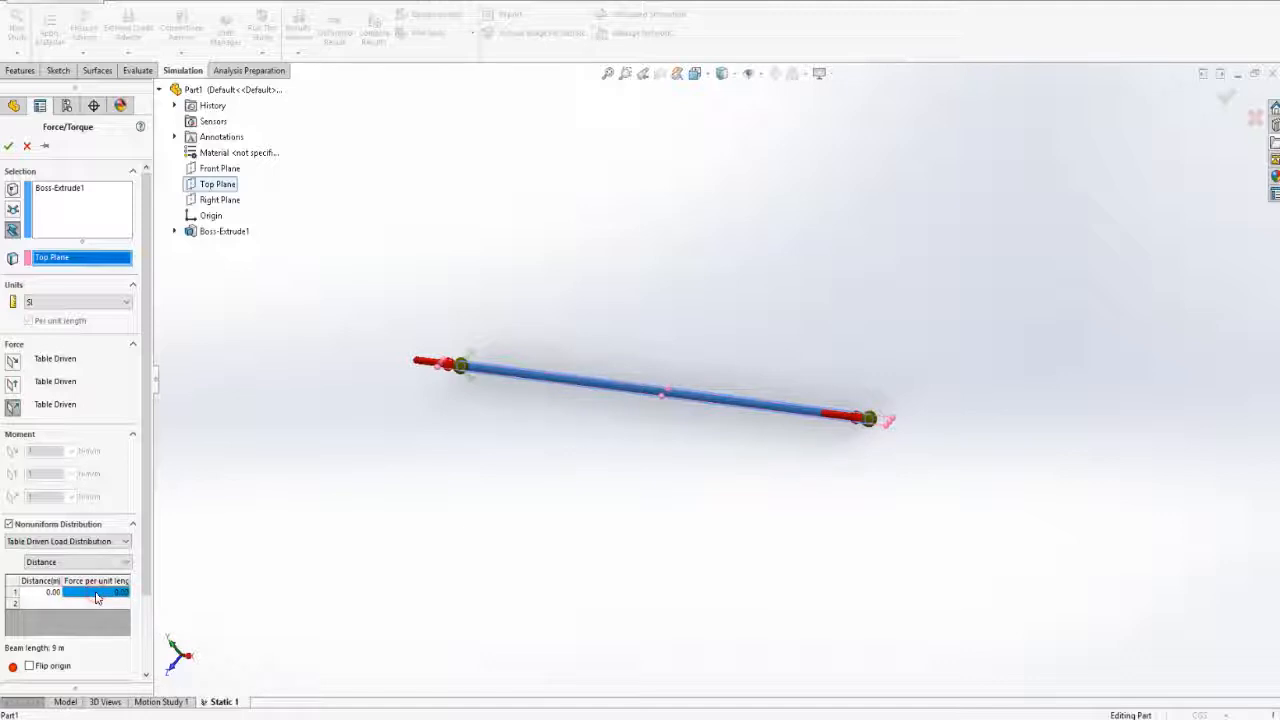
double_click(96, 596)
middle_click_drag(1100, 120, 1006, 170)
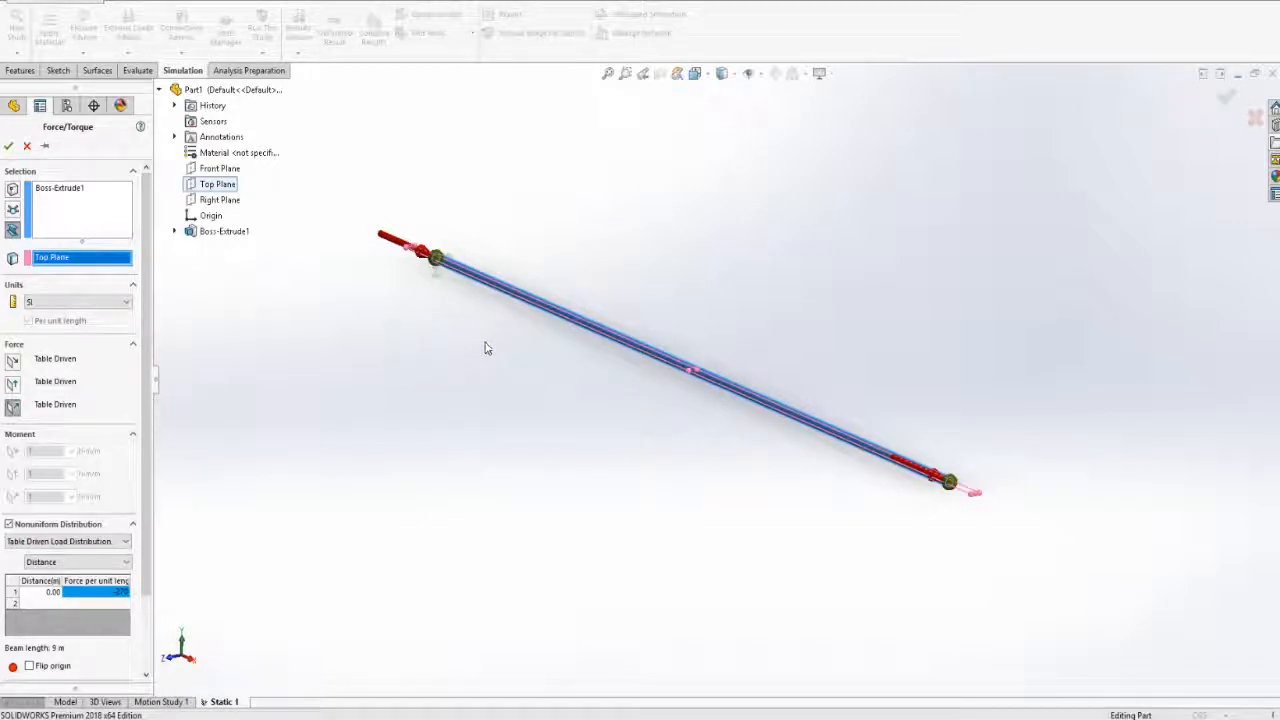
left_click(54, 604)
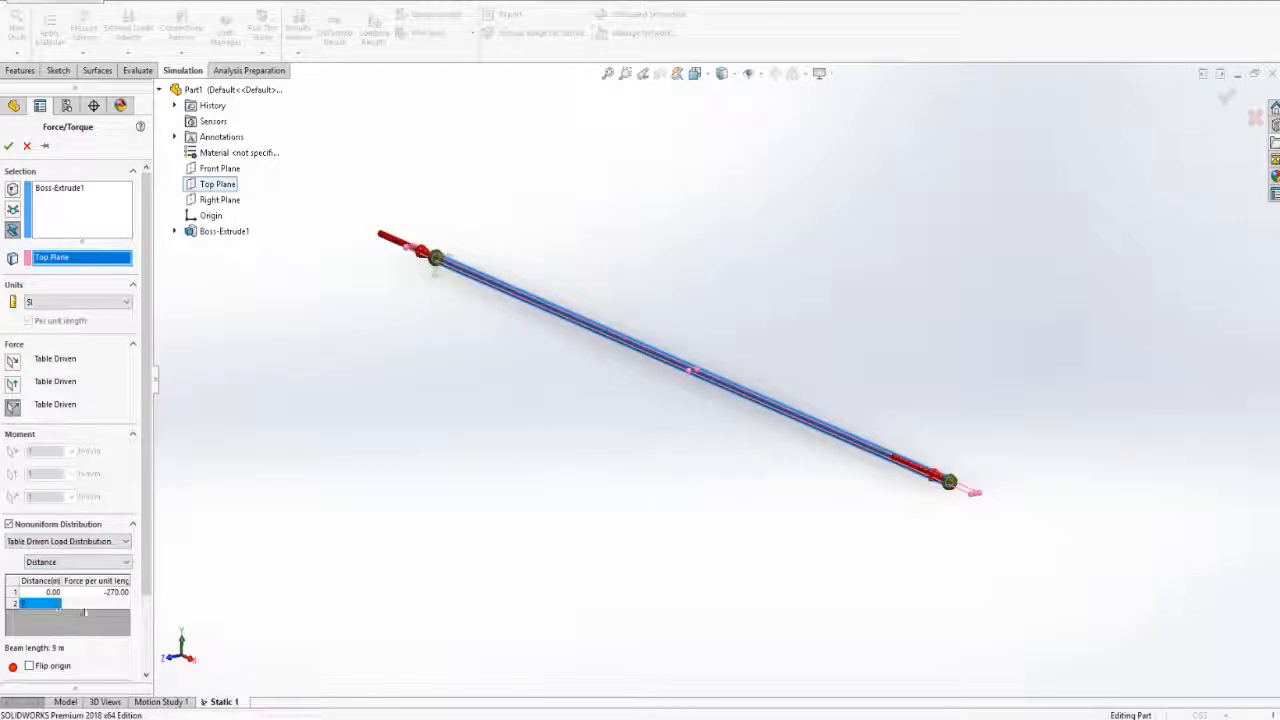
left_click(92, 604)
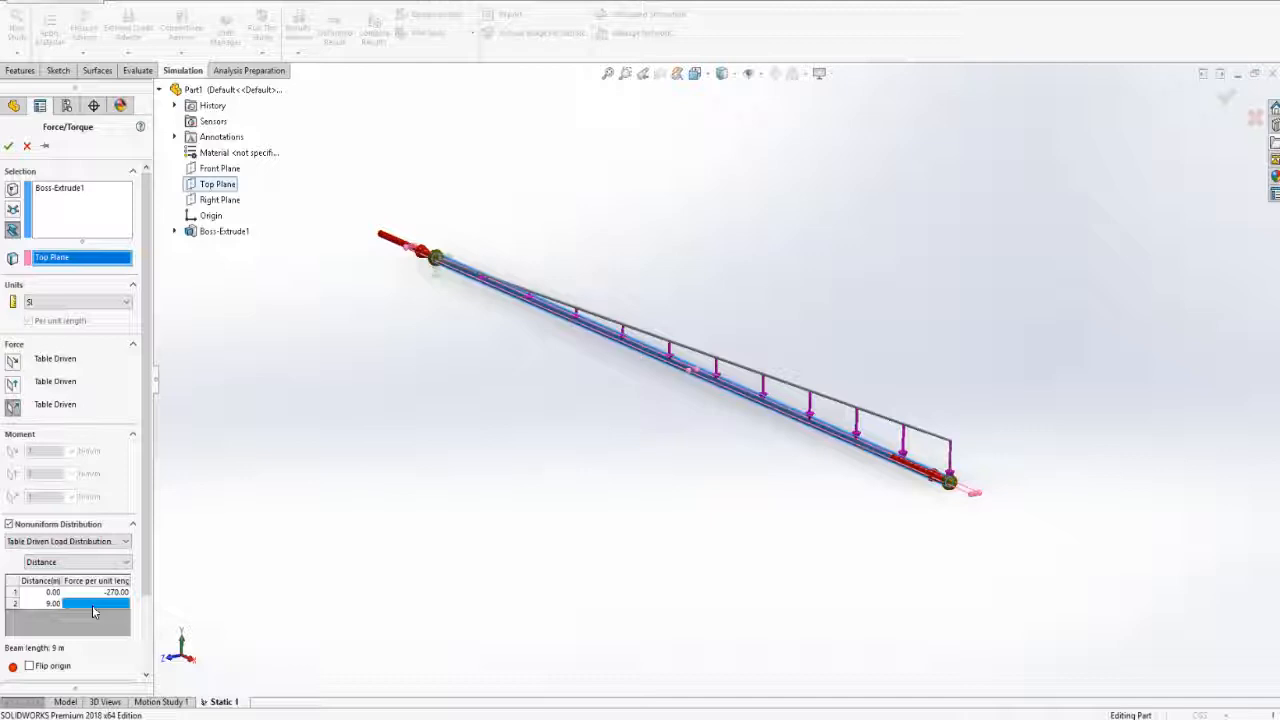
type("0")
key("Return")
Flip the origin of the load distribution to the fixed end of the beam and accept the force
middle_click_drag(451, 366, 474, 320)
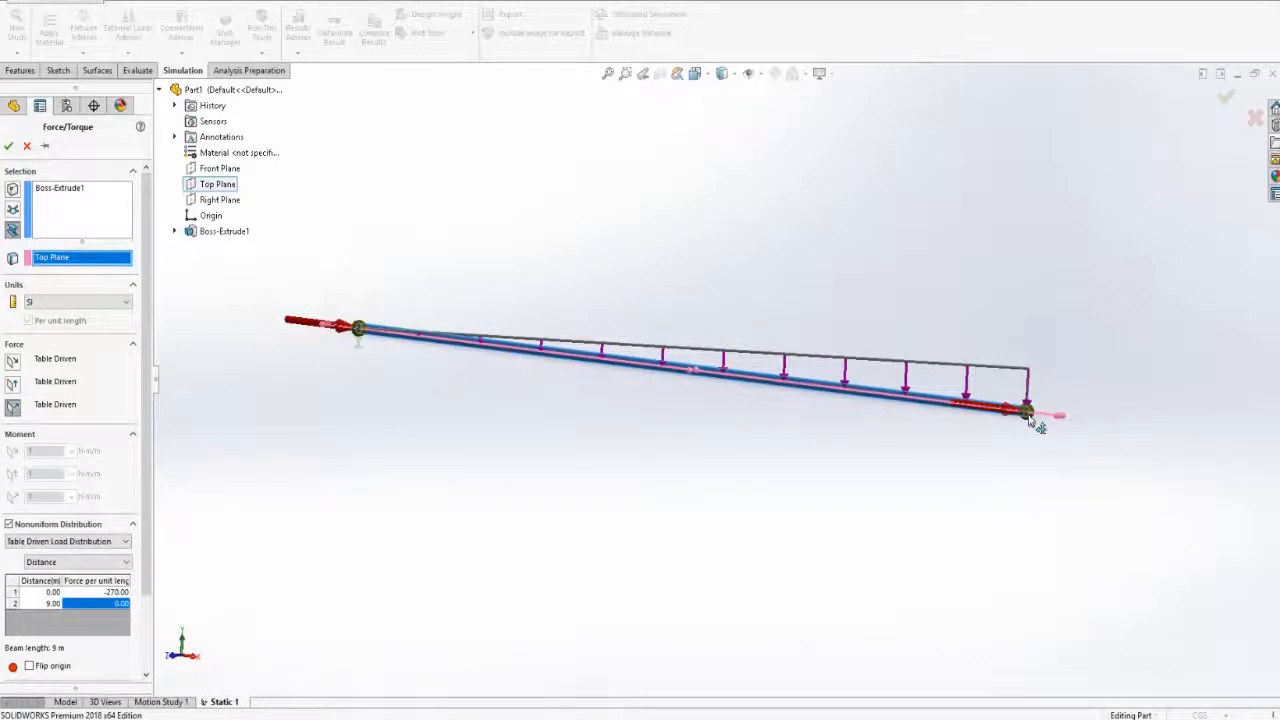
left_click(29, 666)
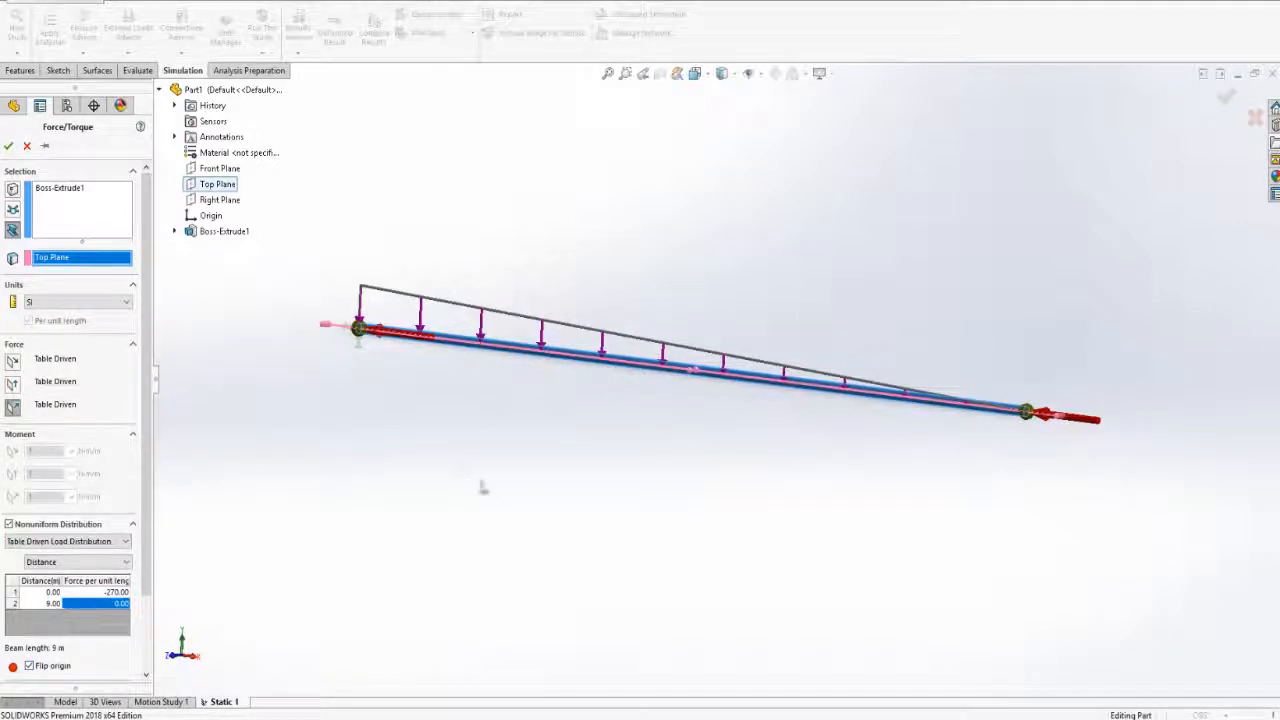
left_click(8, 145)
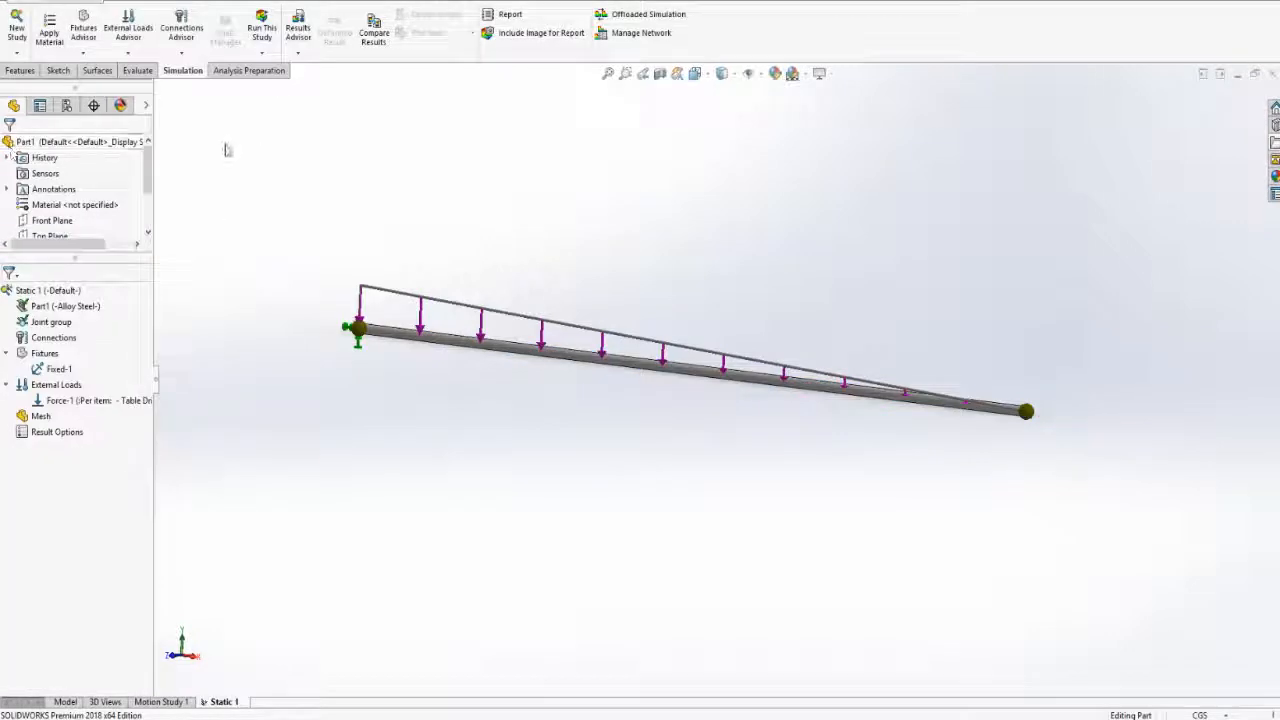
Mesh the beam and run the static study
right_click(36, 417)
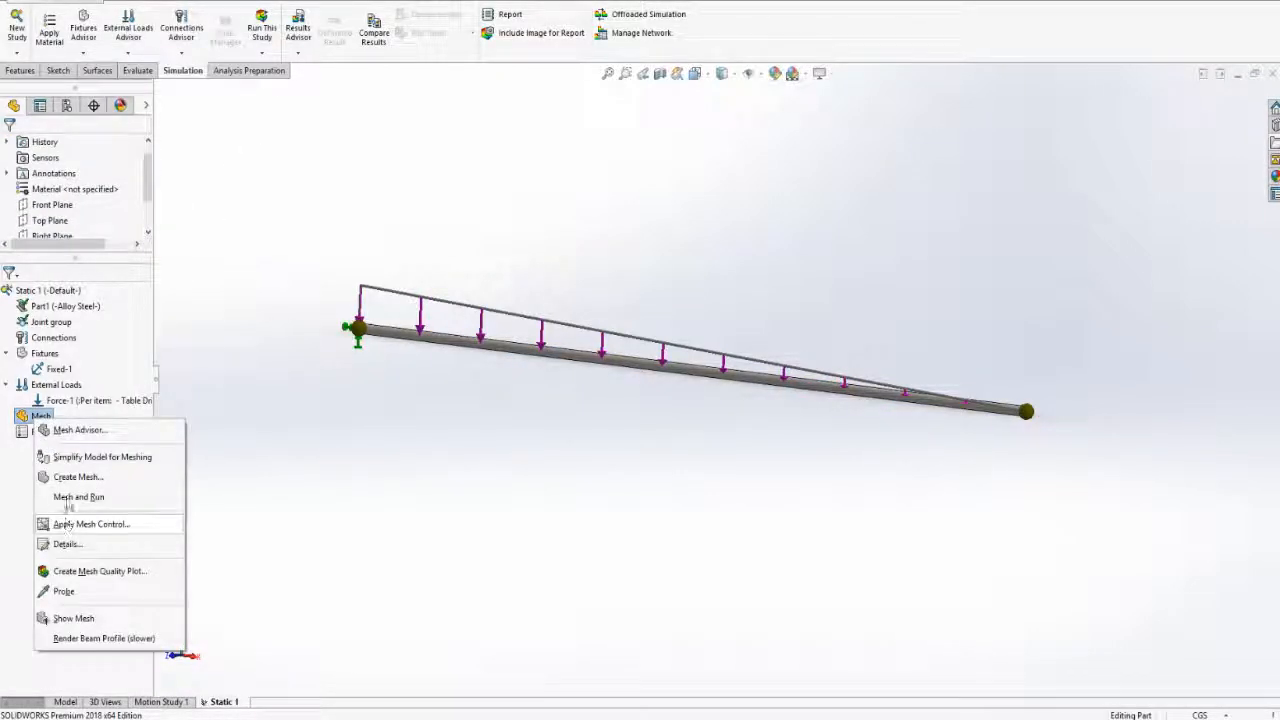
left_click(74, 497)
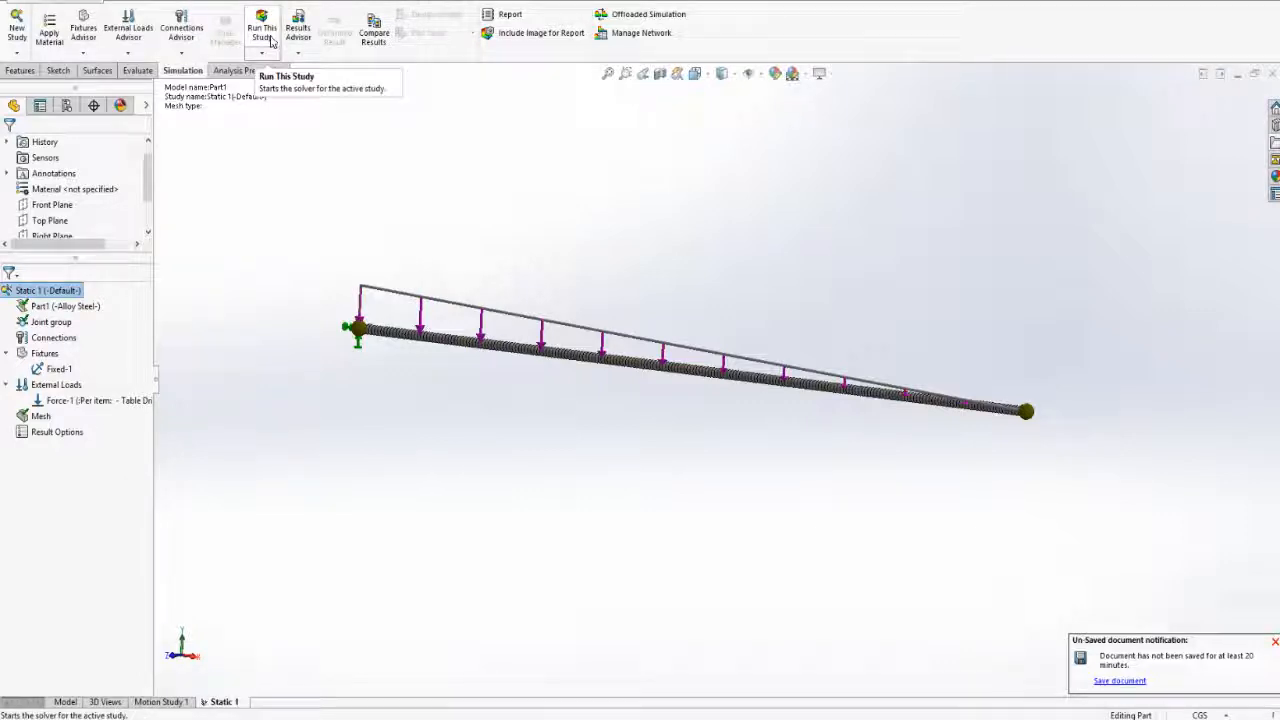
left_click(270, 40)
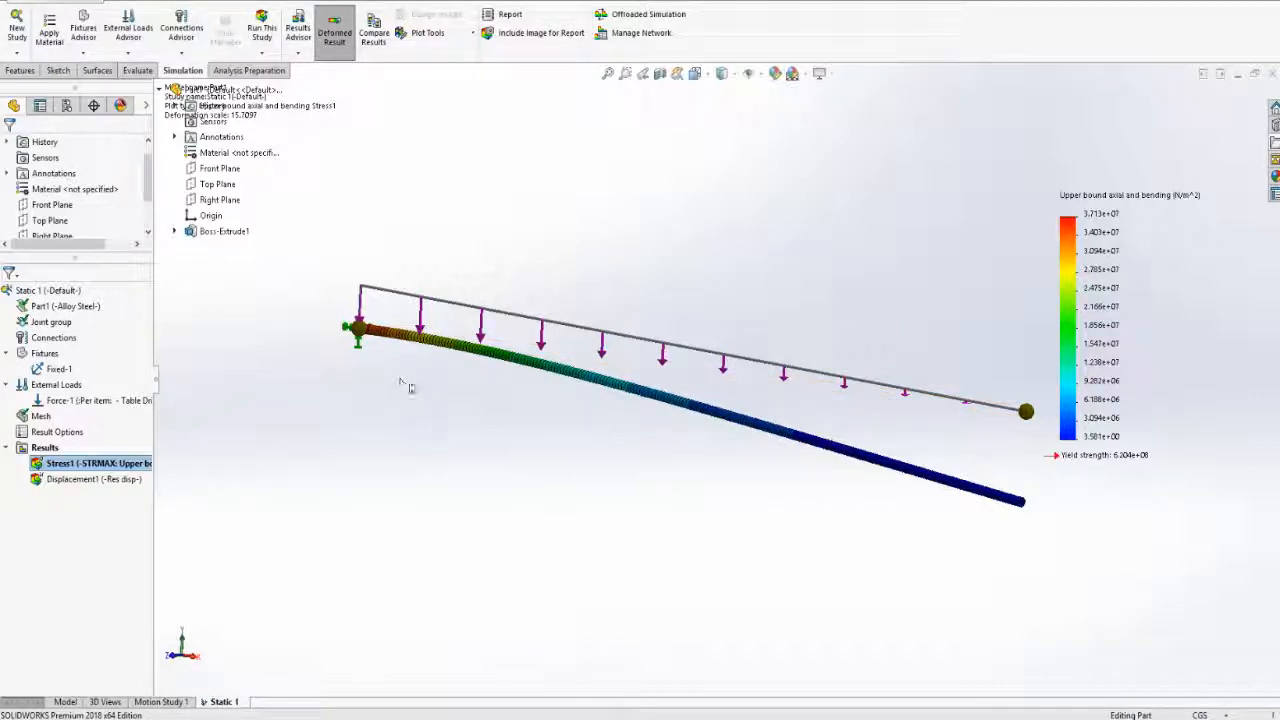
List the beam forces from the study results in SI units and enlarge the list to show all columns
right_click(44, 448)
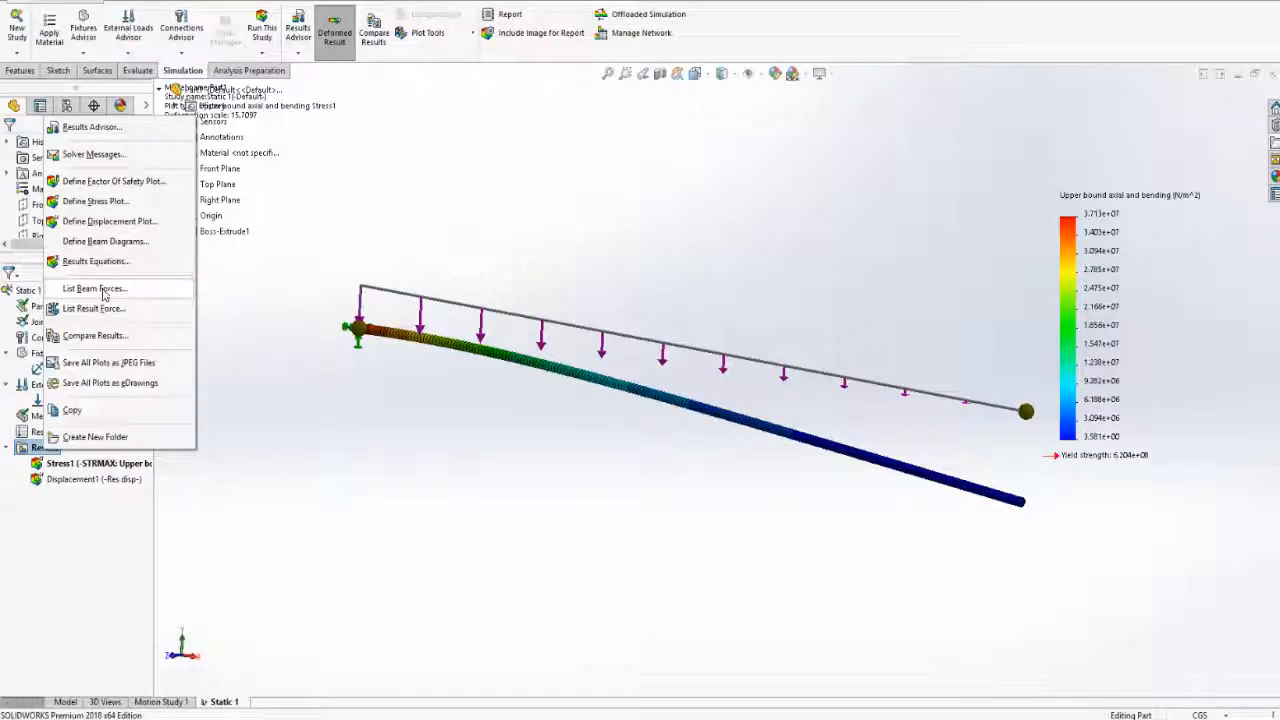
left_click(96, 289)
left_click(8, 145)
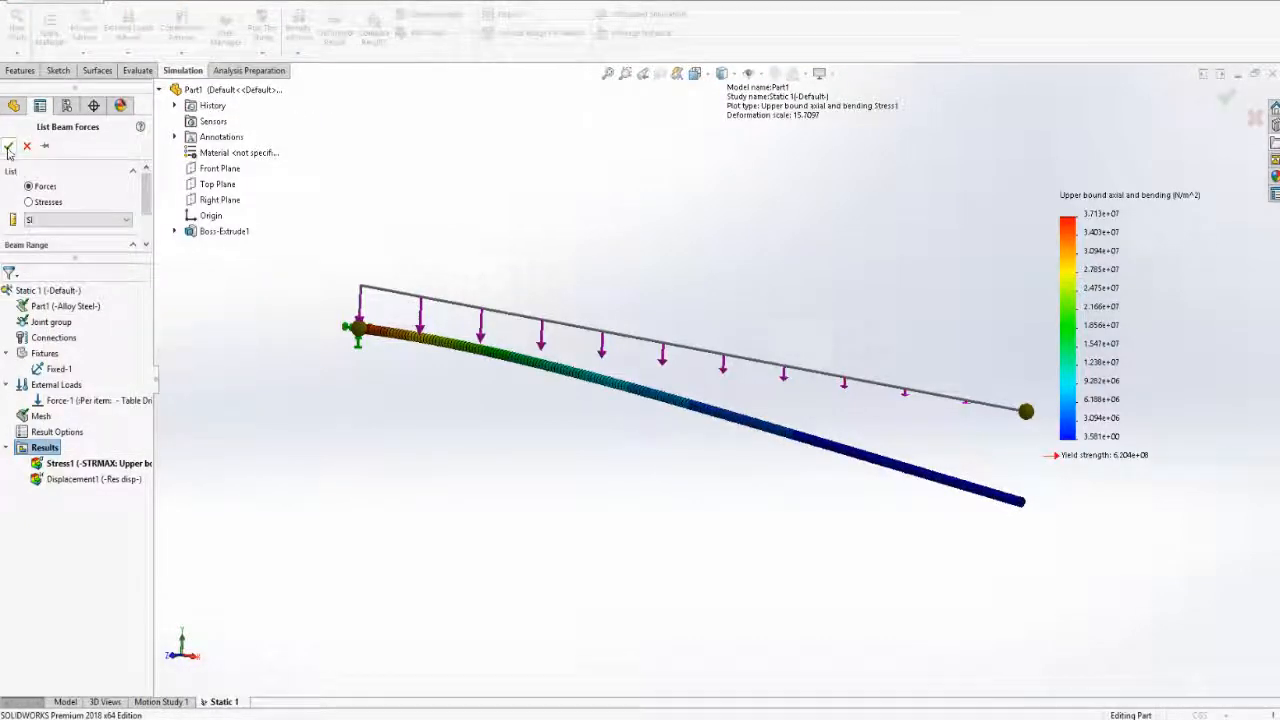
left_click_drag(316, 458, 367, 260)
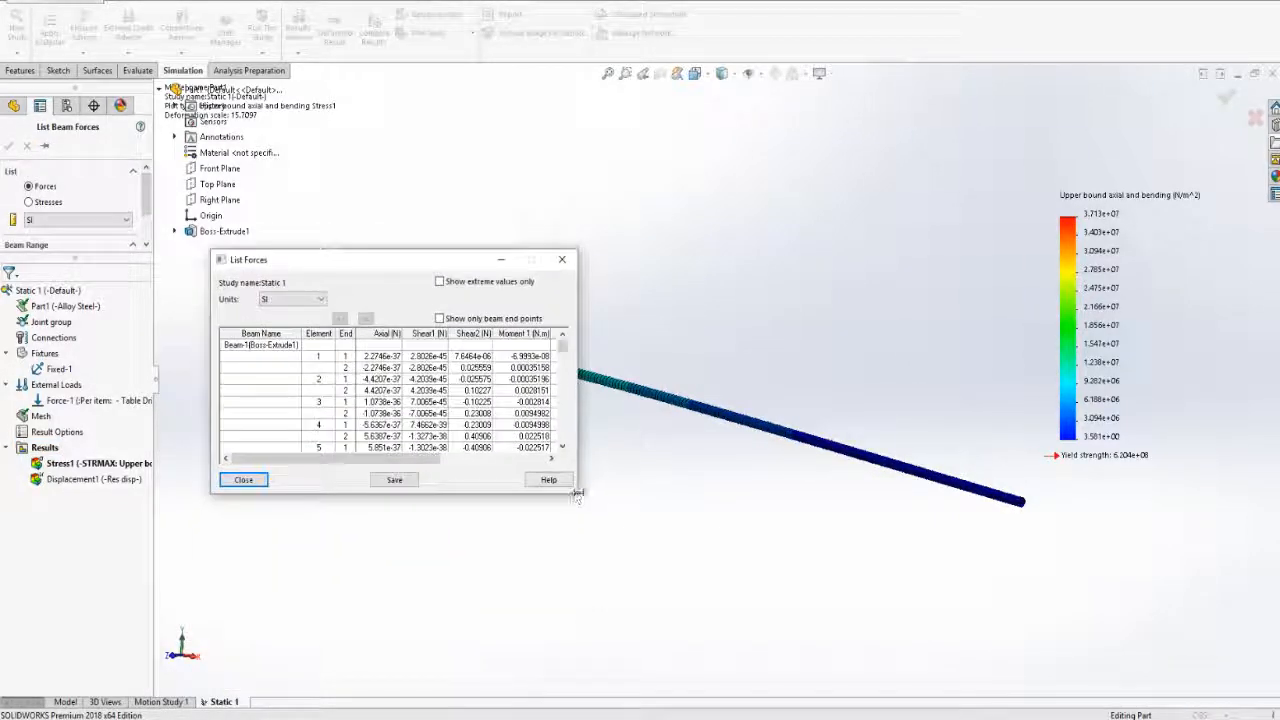
left_click_drag(578, 494, 691, 644)
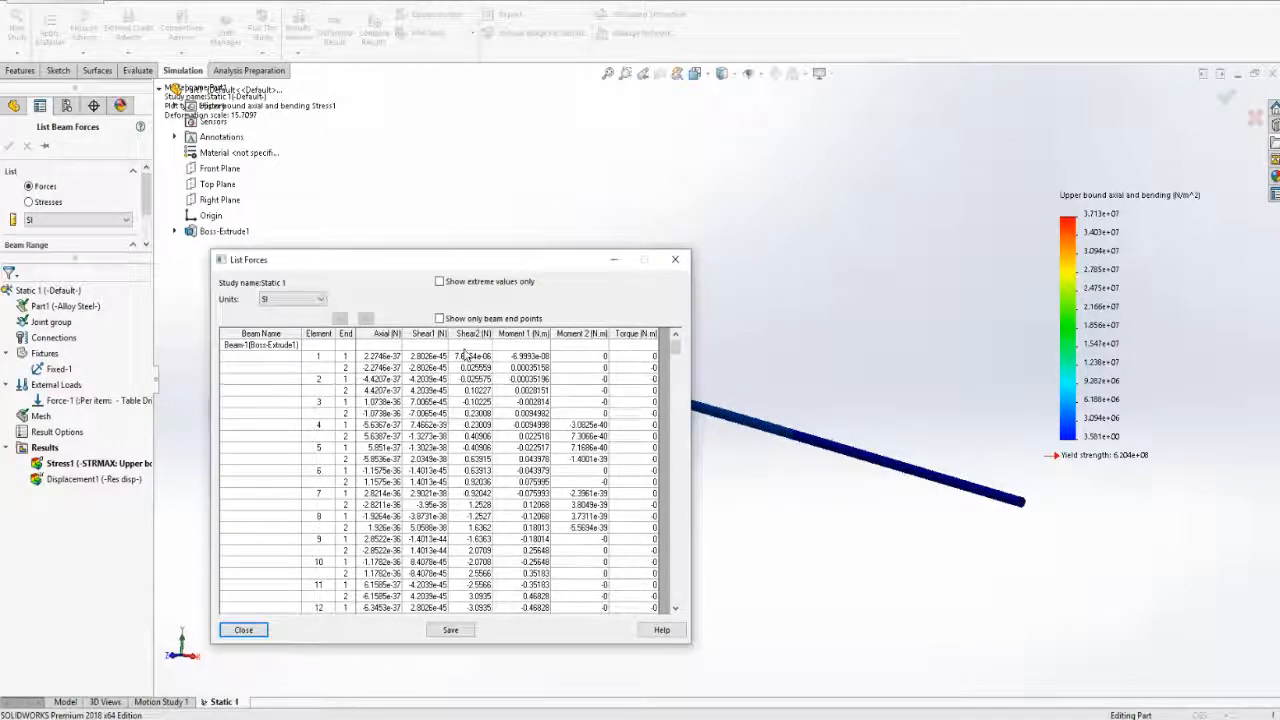
Examine the shear and moment values in the beam force list from the first element through the last
scroll(365, 380, "down", 15)
scroll(365, 380, "up", 15)
scroll(365, 378, "down", 20)
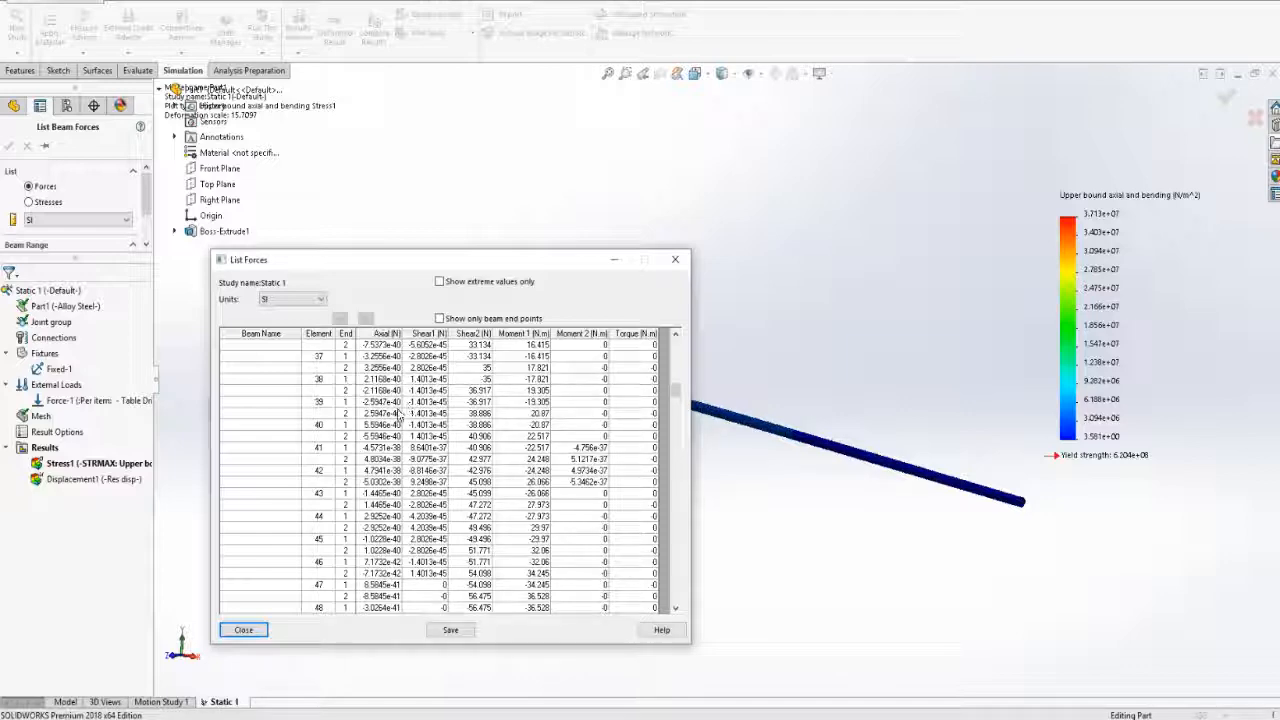
scroll(396, 415, "down", 20)
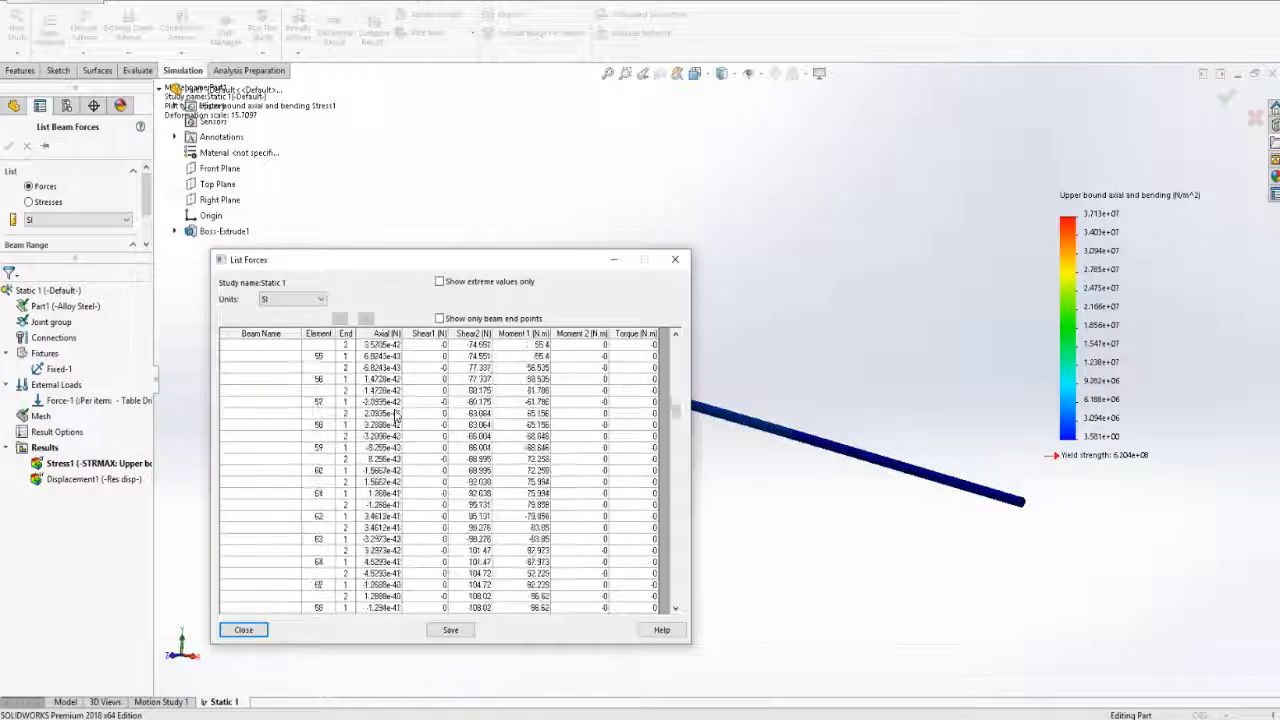
scroll(396, 415, "down", 15)
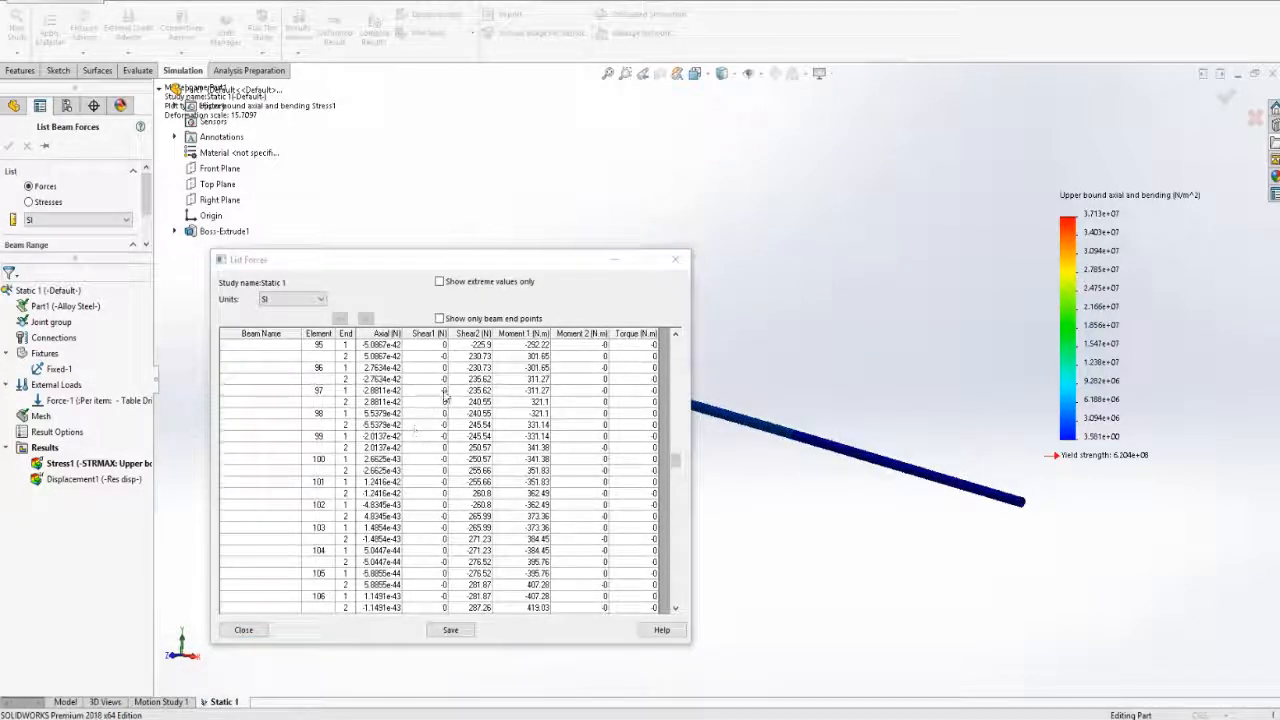
scroll(446, 395, "down", 12)
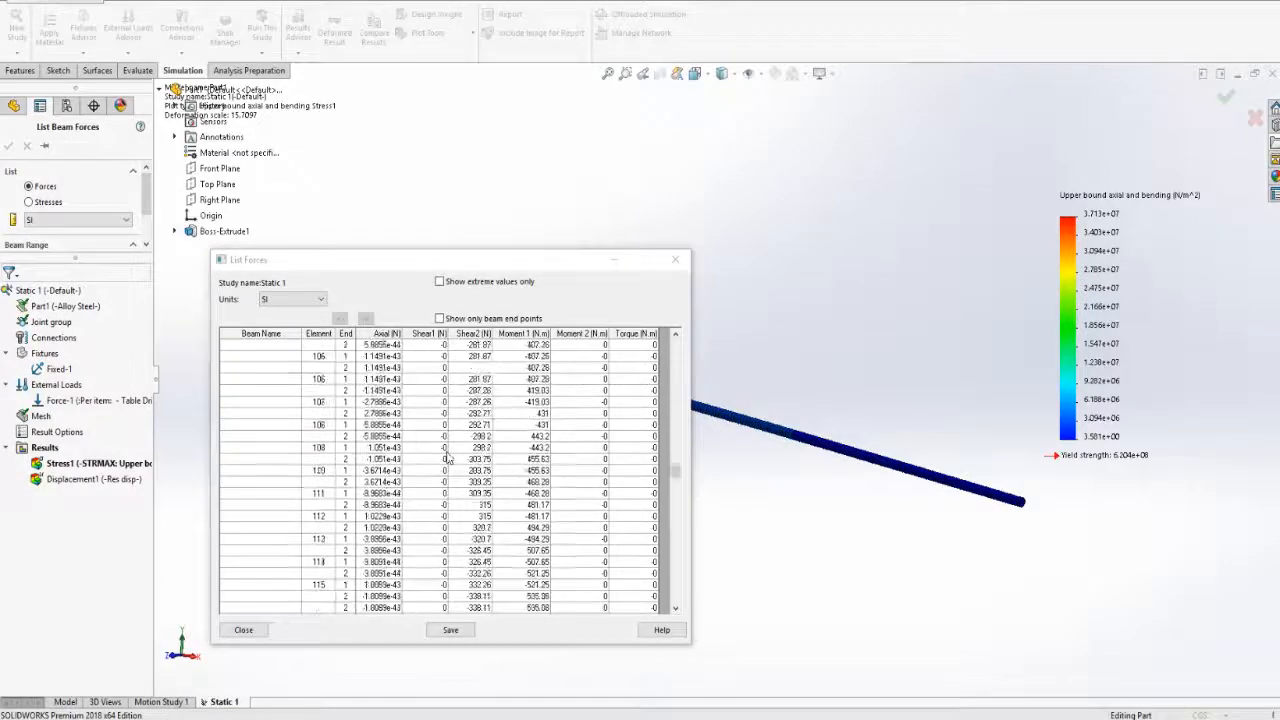
scroll(494, 460, "down", 12)
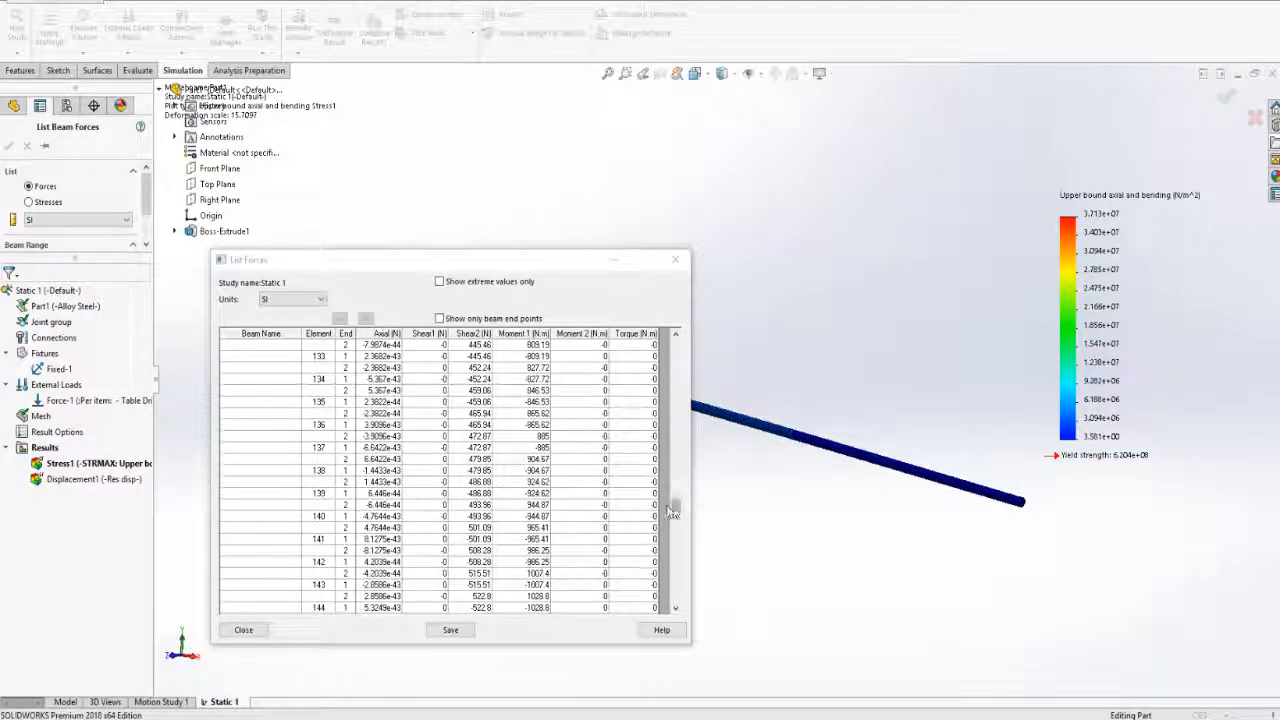
left_click(676, 552)
left_click_drag(676, 552, 676, 602)
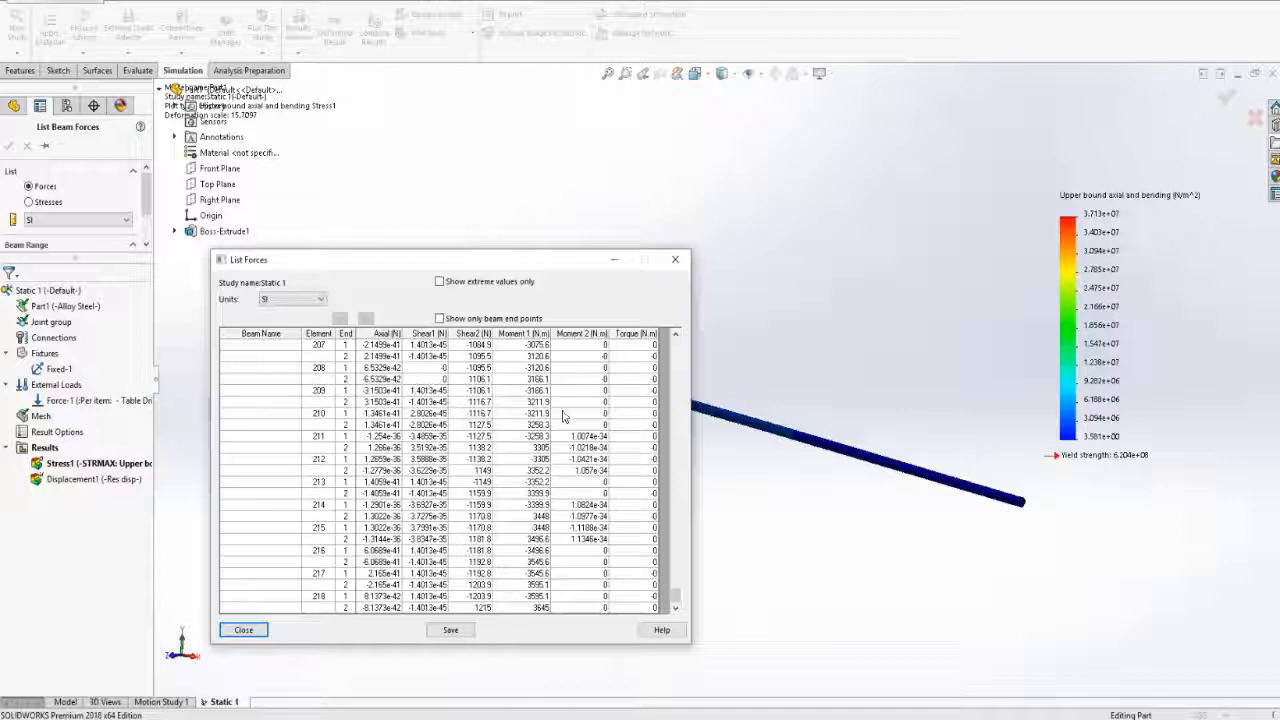
Switch to Calculator and compute 218 × 6 ÷ 9 to find the element at point C, checking the 6 m distance in the PDF example
left_click(16, 718)
left_click(385, 593)
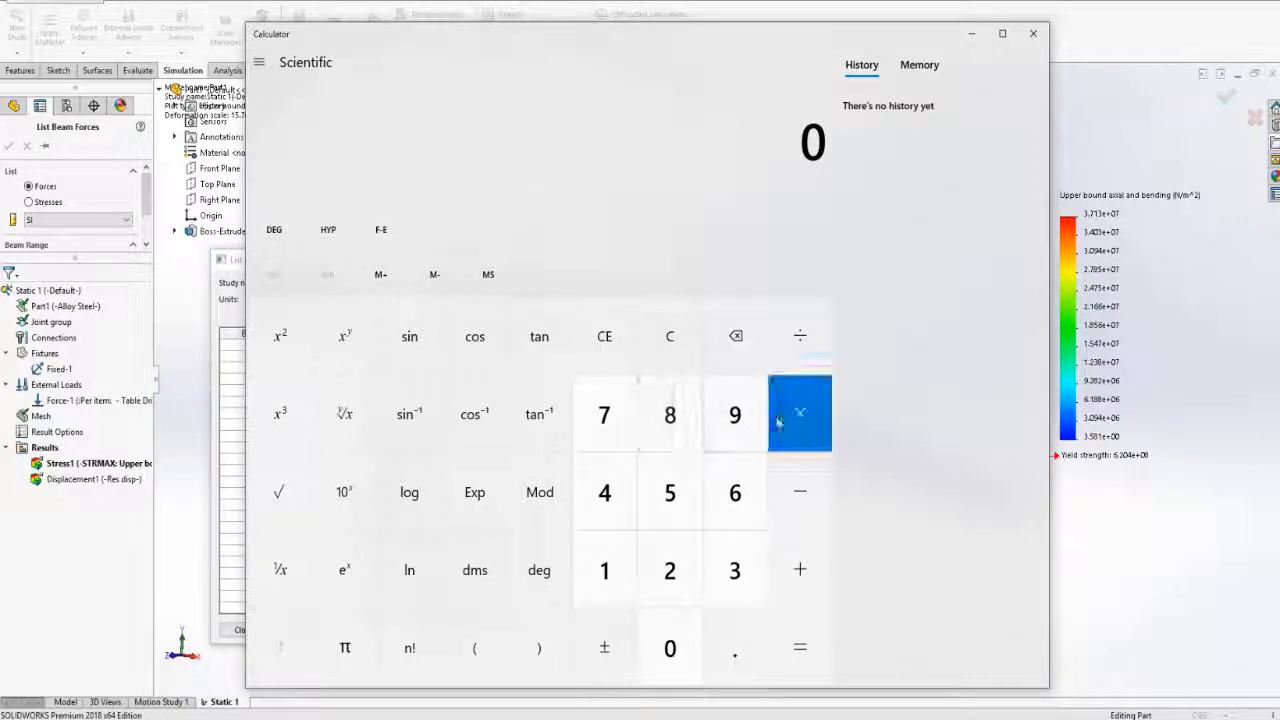
left_click(670, 560)
left_click(617, 567)
left_click(672, 416)
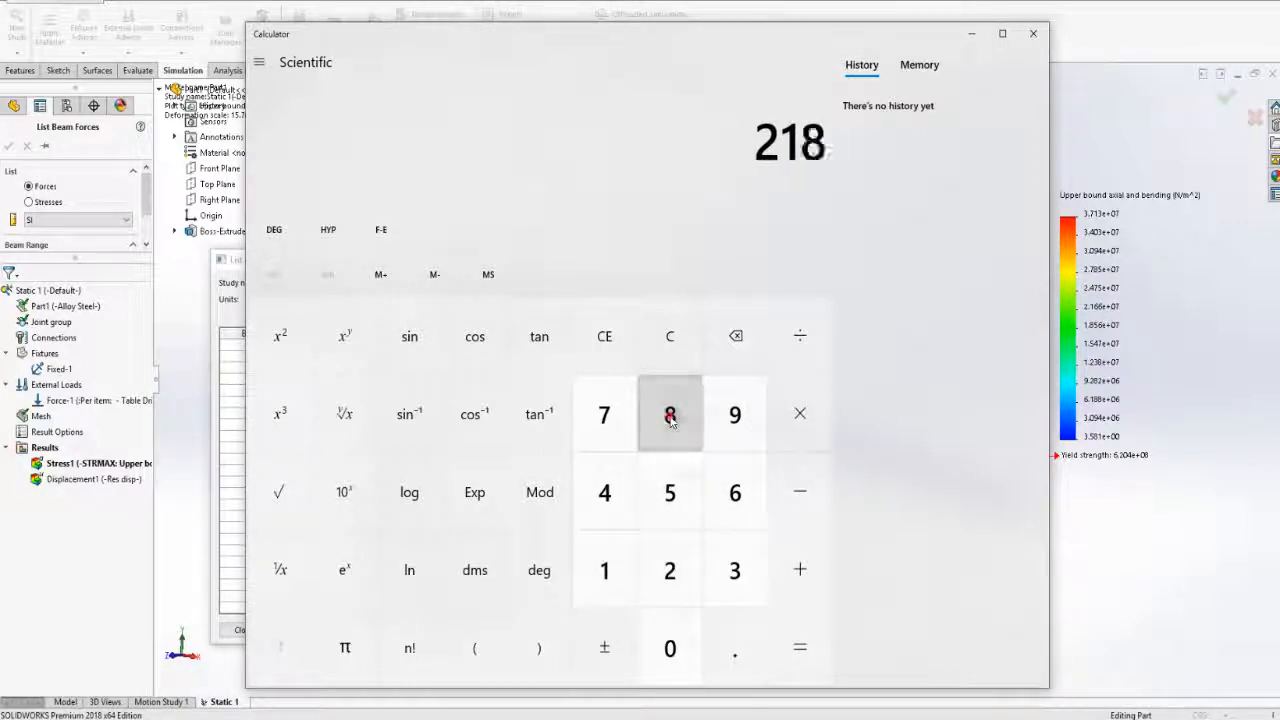
left_click(796, 403)
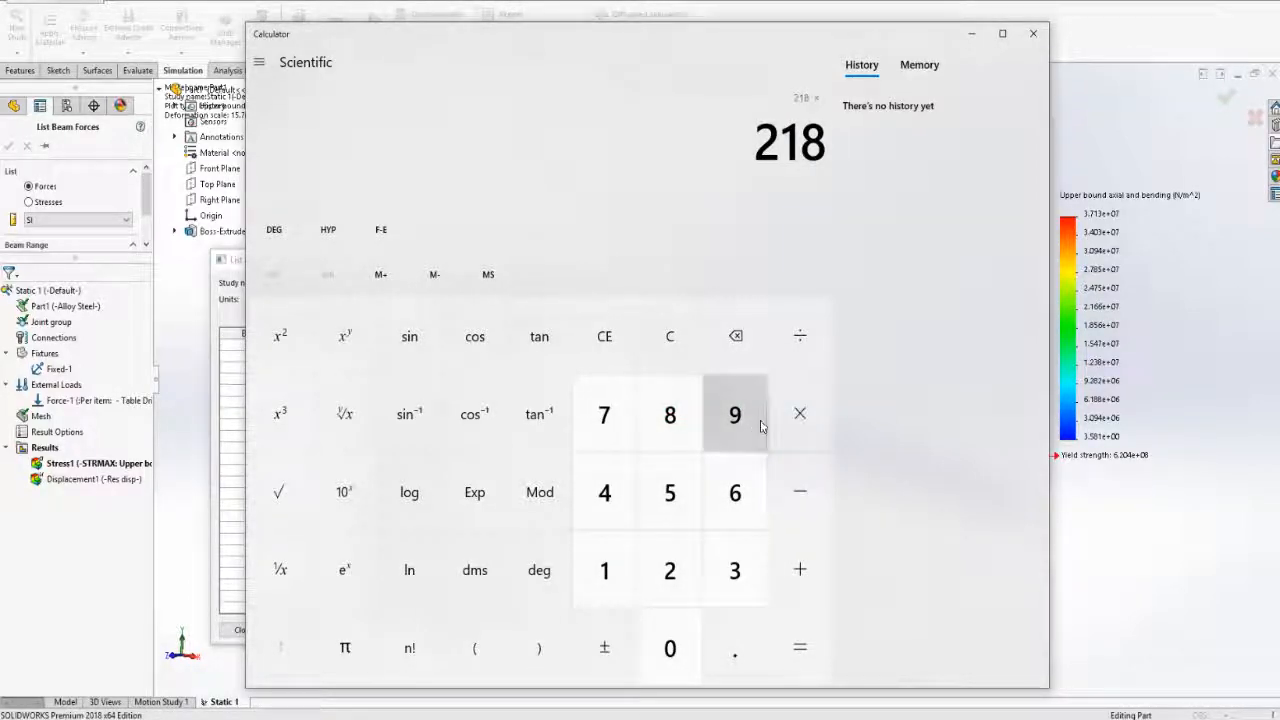
left_click(731, 500)
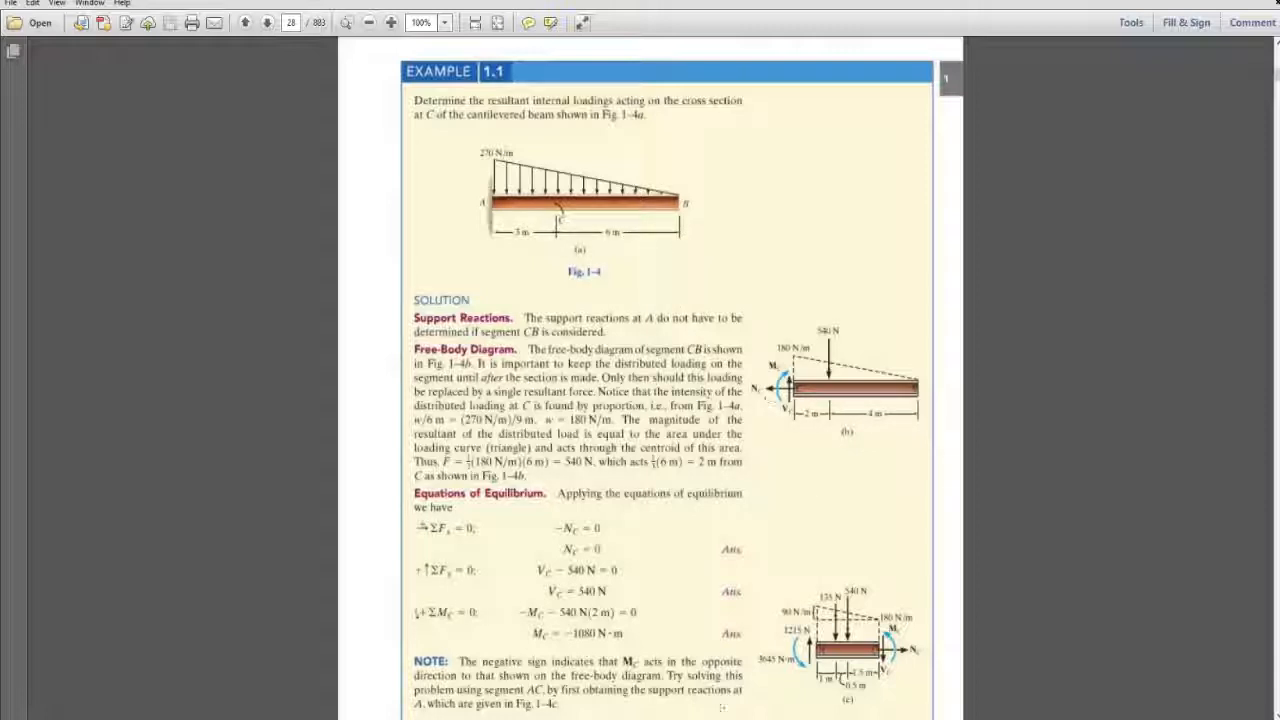
key("alt+Tab")
left_click(794, 649)
left_click(782, 360)
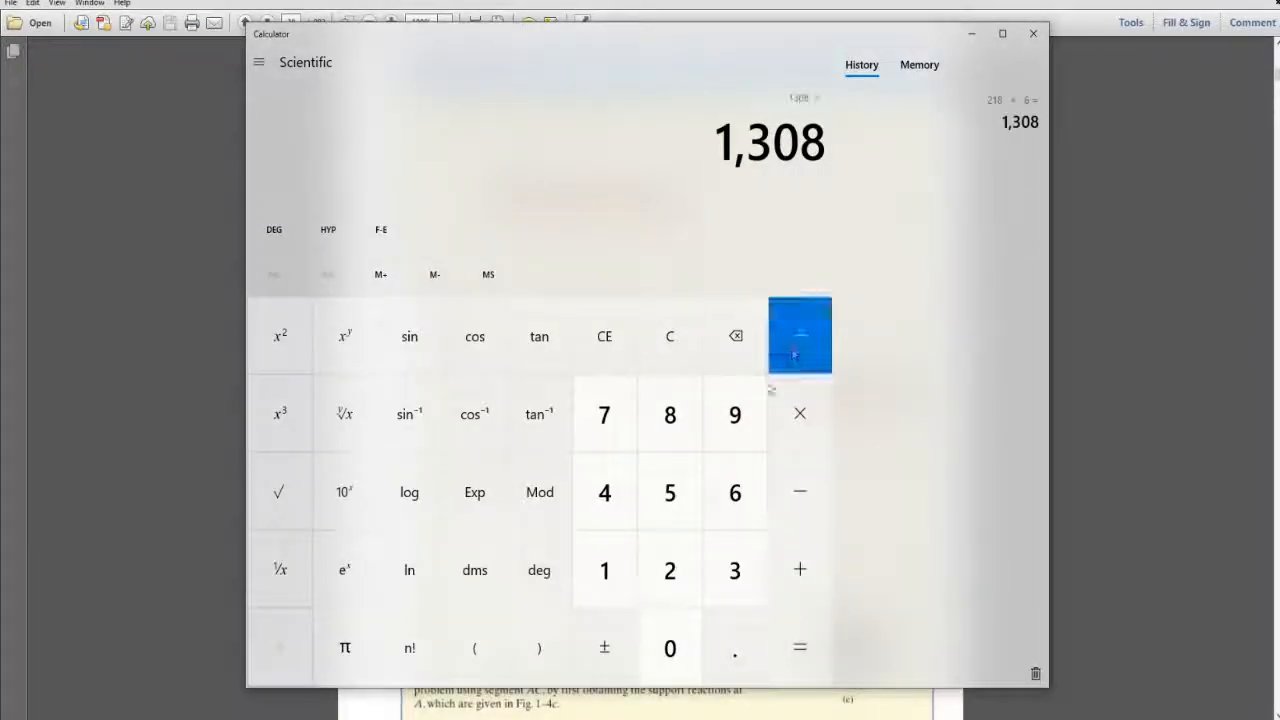
key("9")
left_click(804, 650)
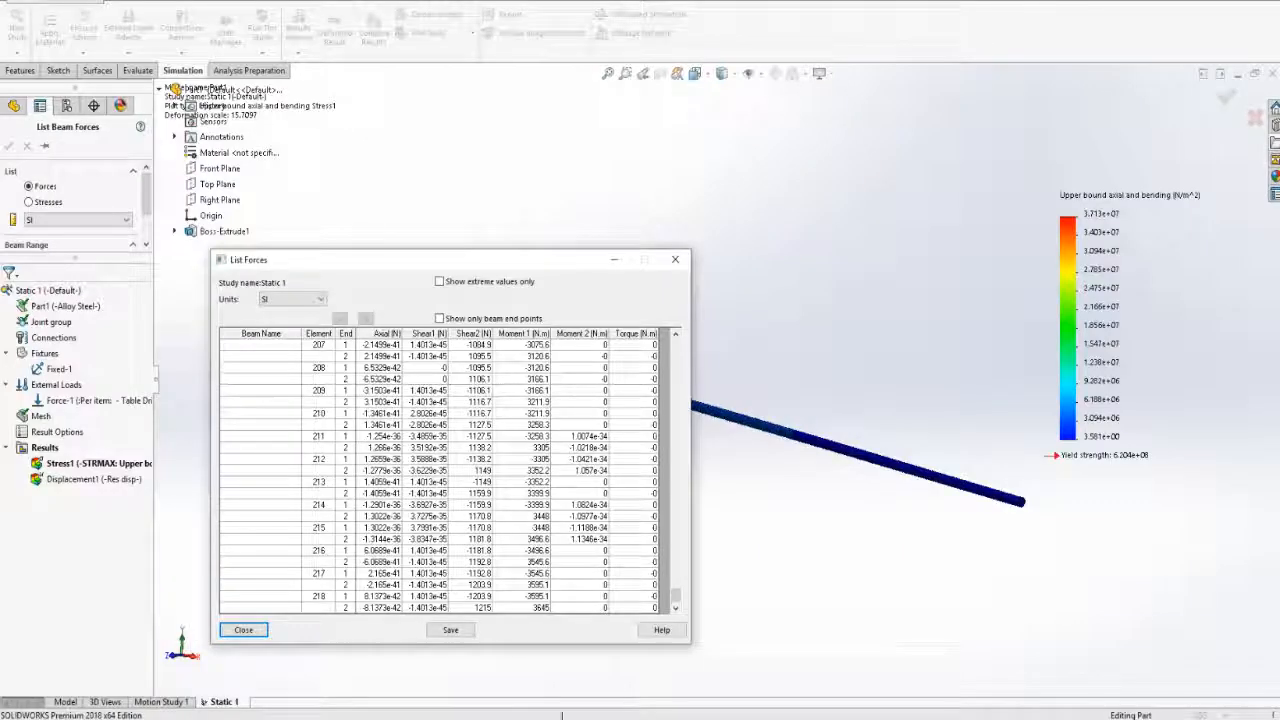
Inspect the shear and moment rows of elements 145 and 146 in the force list and compare them with Example 1.1 in the PDF
scroll(371, 457, "up", 10)
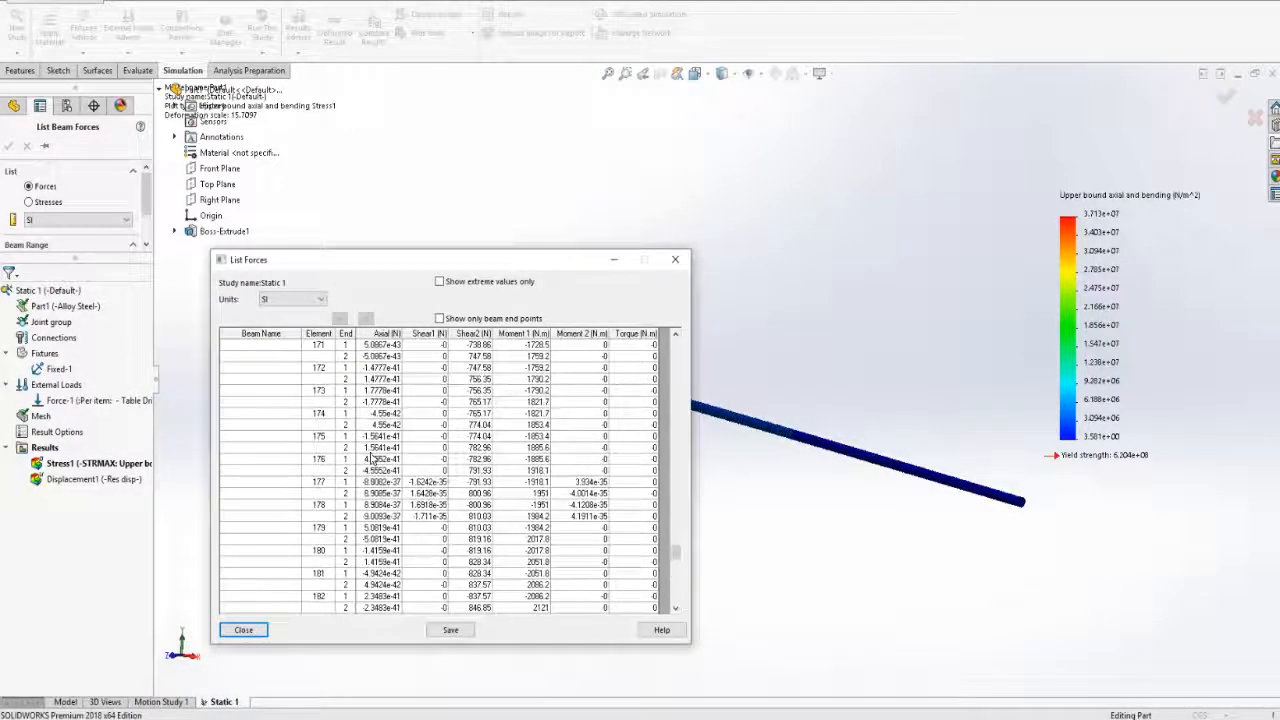
scroll(371, 457, "up", 3)
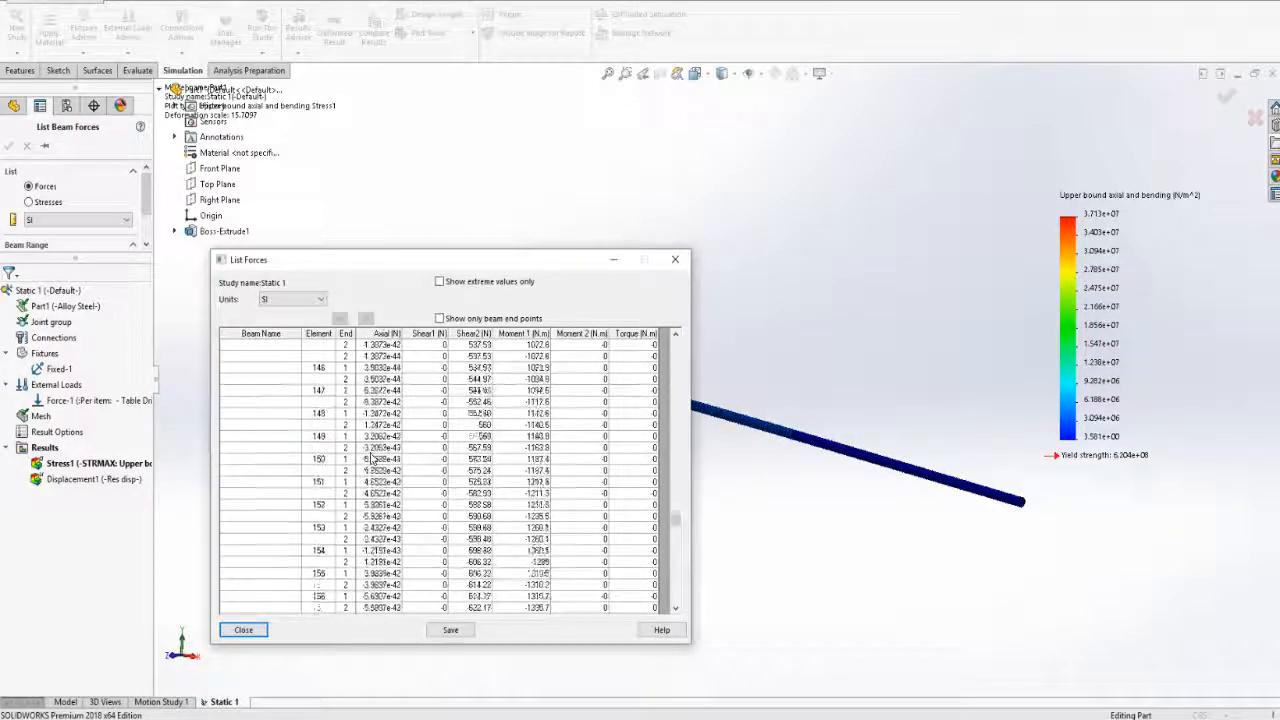
left_click(343, 437)
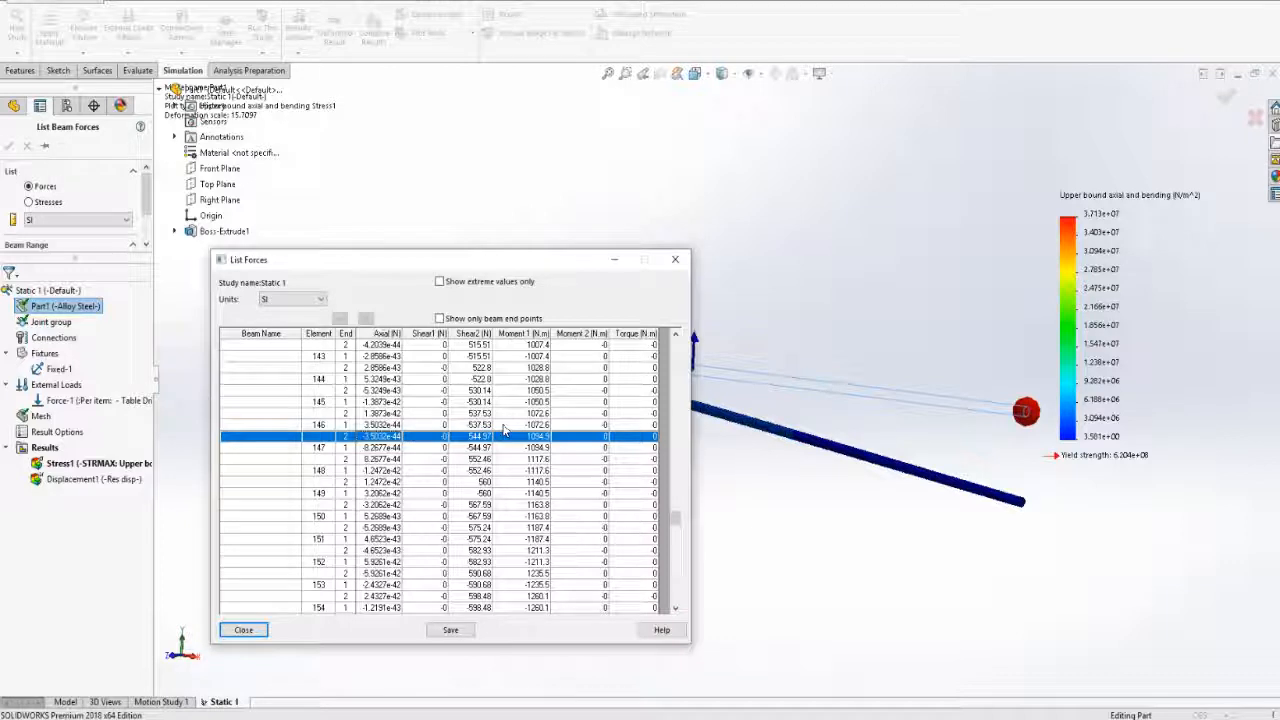
left_click(497, 426)
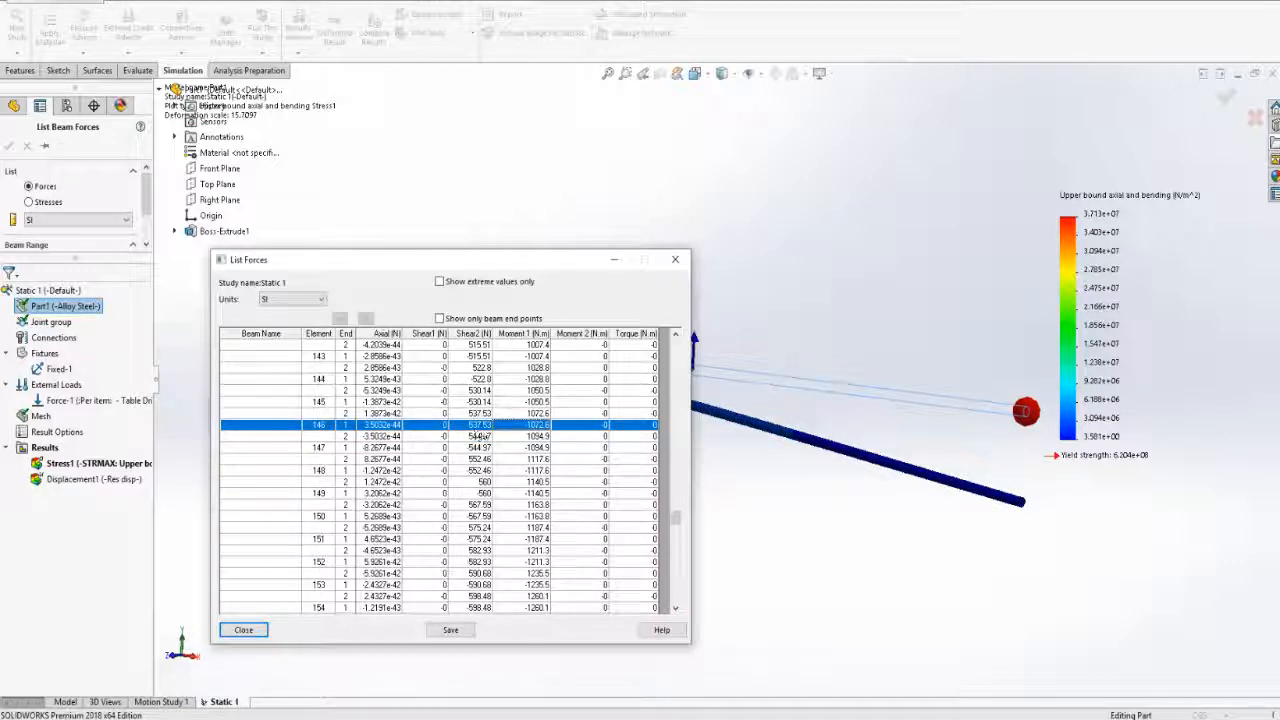
left_click(484, 437)
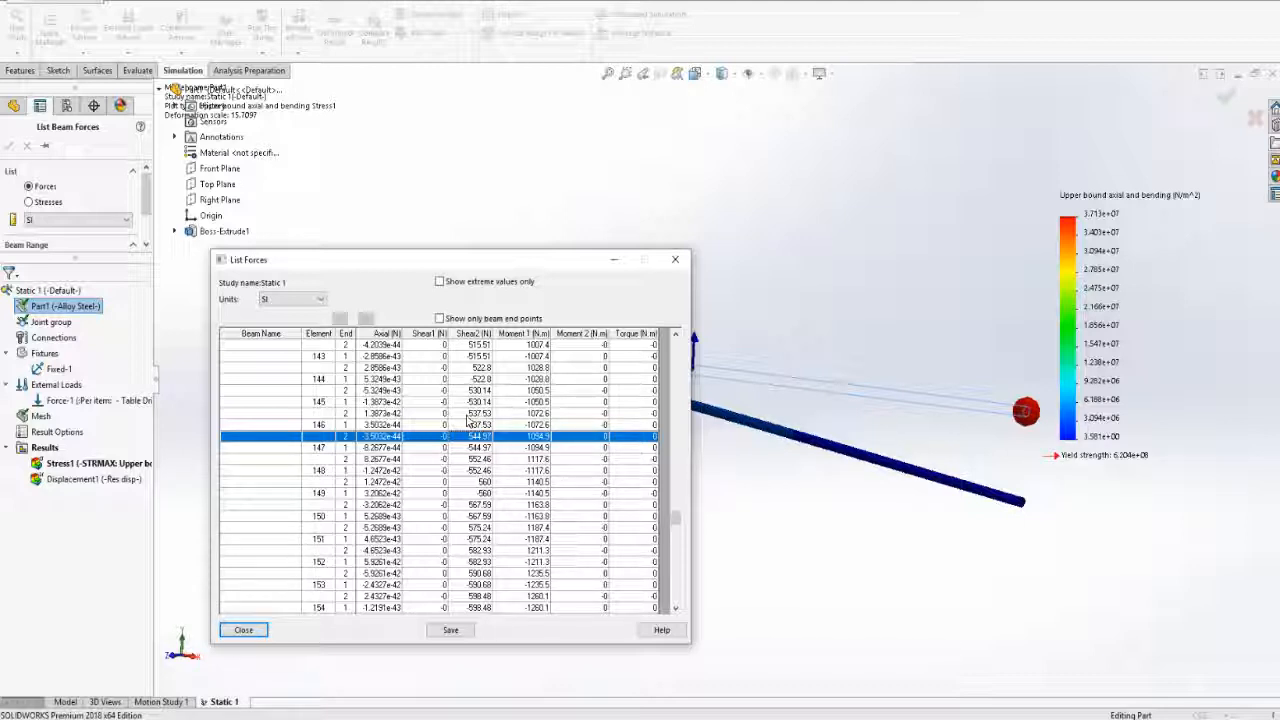
left_click(478, 414)
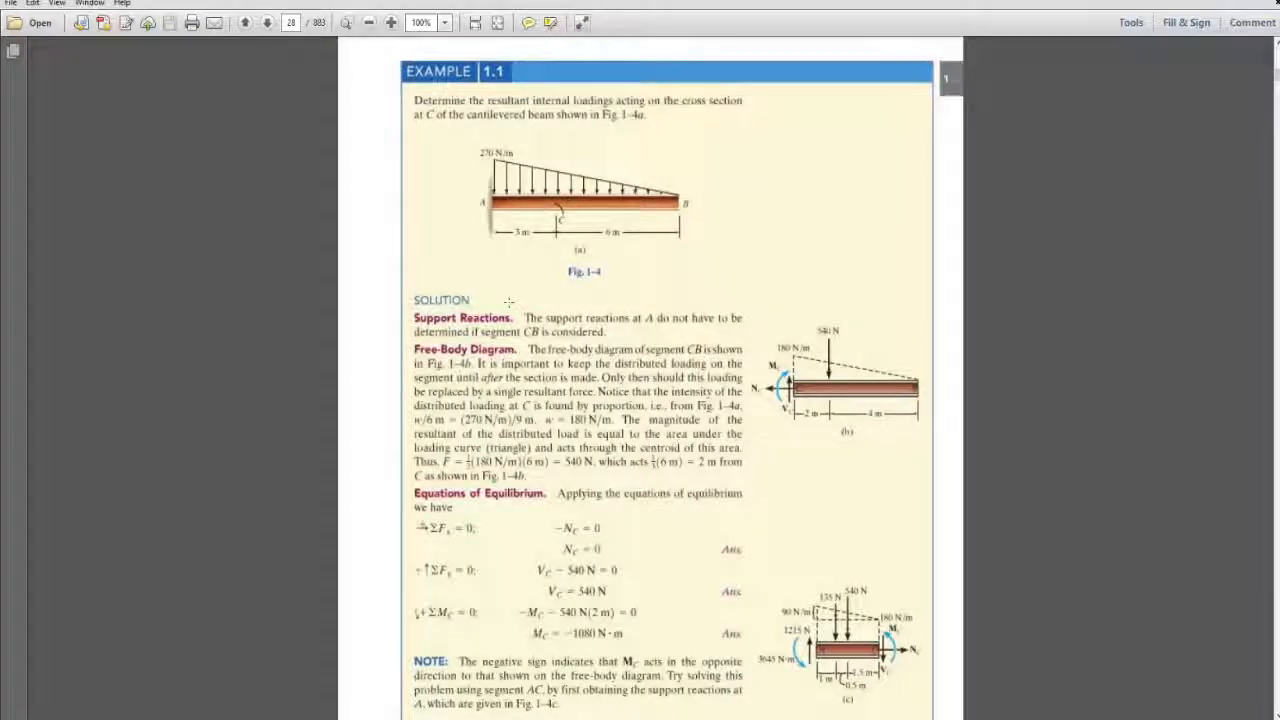
scroll(508, 301, "down", 1)
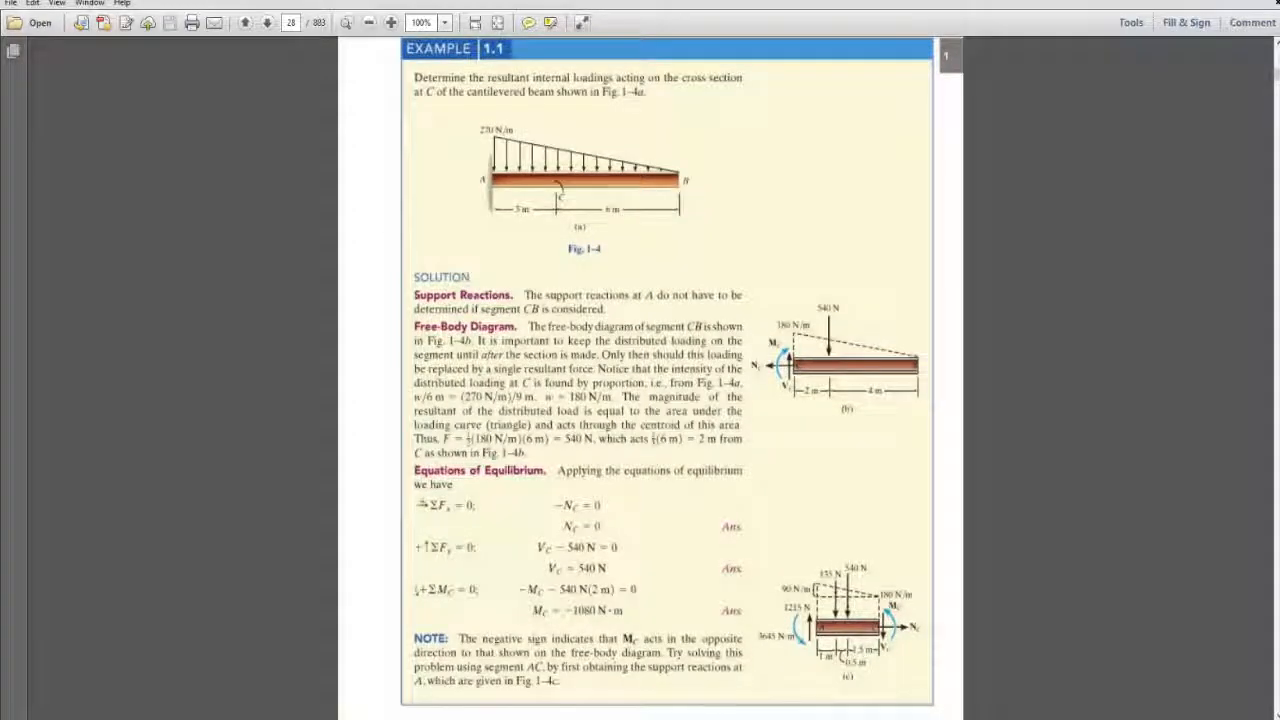